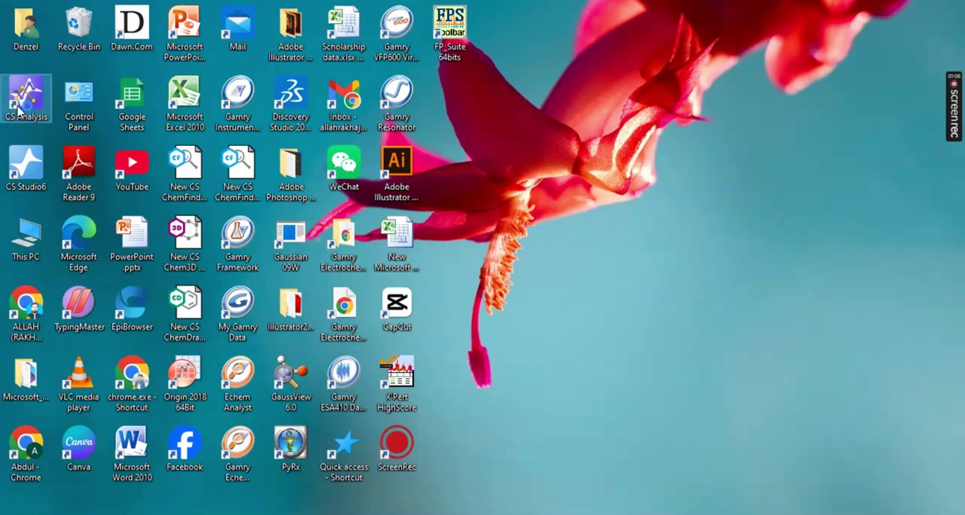
# Launch the CS Analysis tool and start a voltammetric analysis project in a maximized window
pyautogui.doubleClick(17, 106)
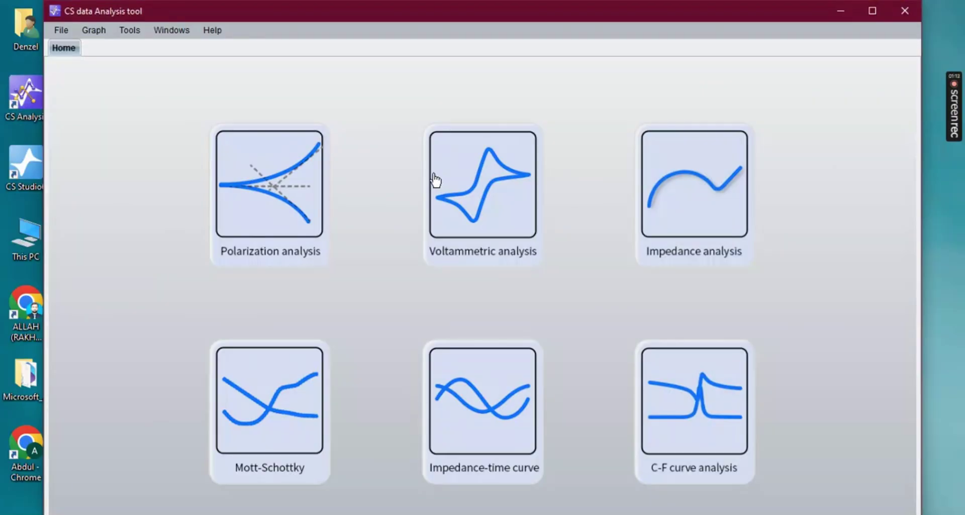
pyautogui.click(498, 187)
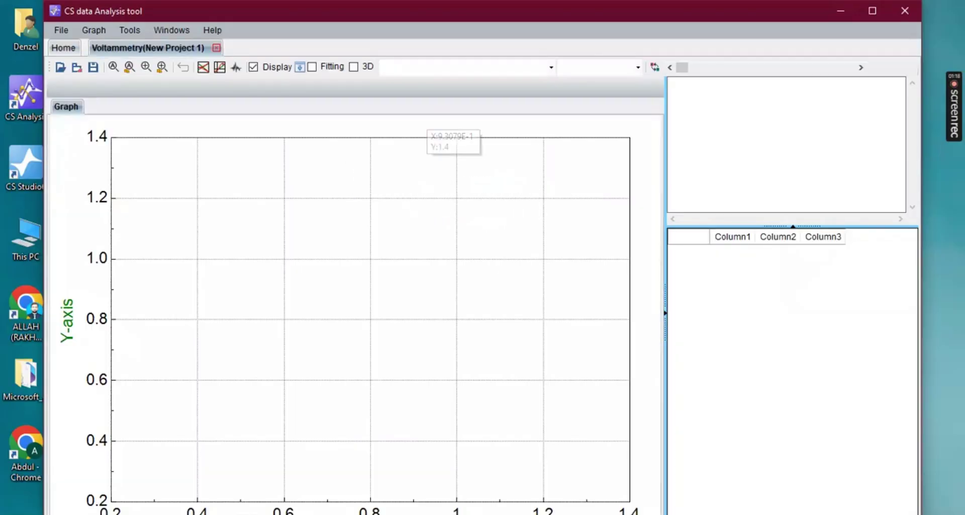
pyautogui.click(873, 10)
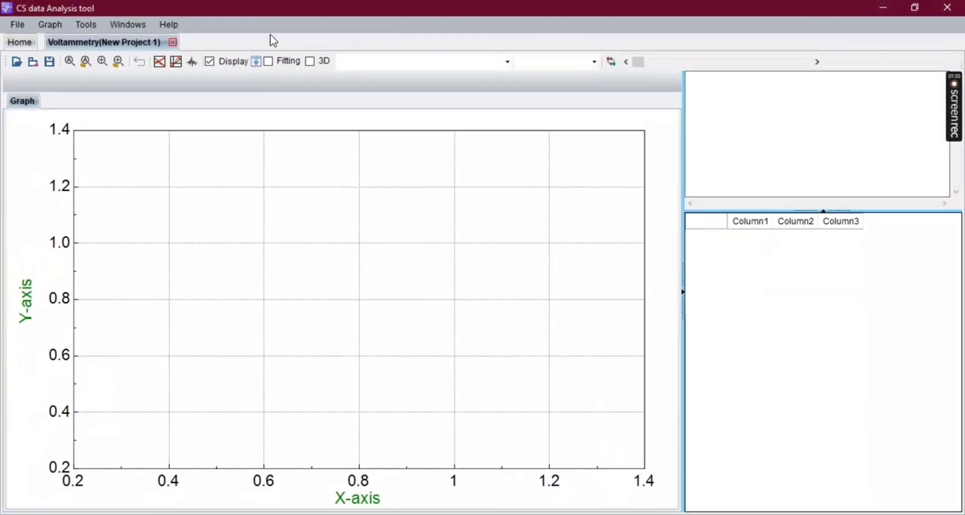
# Open the data file selection for the CV folder and add ABMOGO 10.txt and ABMOGO 100.txt to the selected files
pyautogui.click(17, 24)
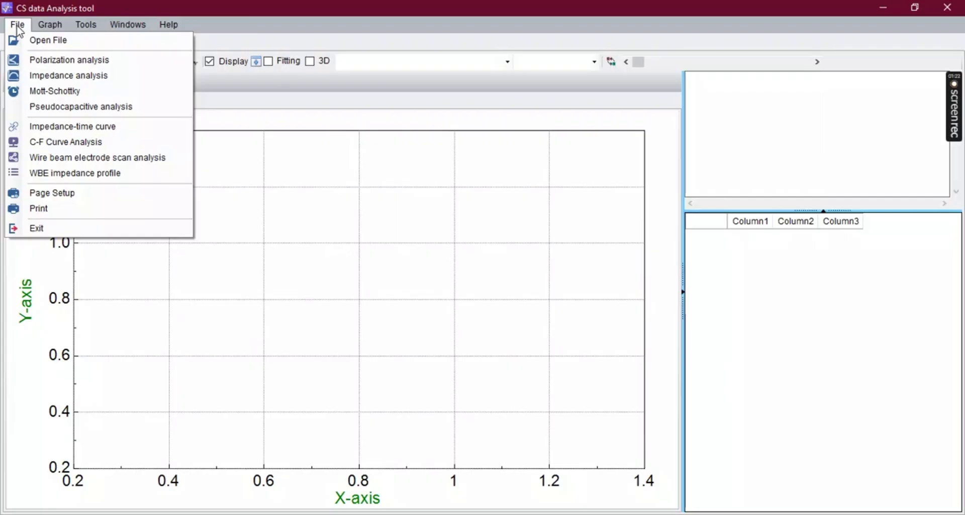
pyautogui.click(40, 41)
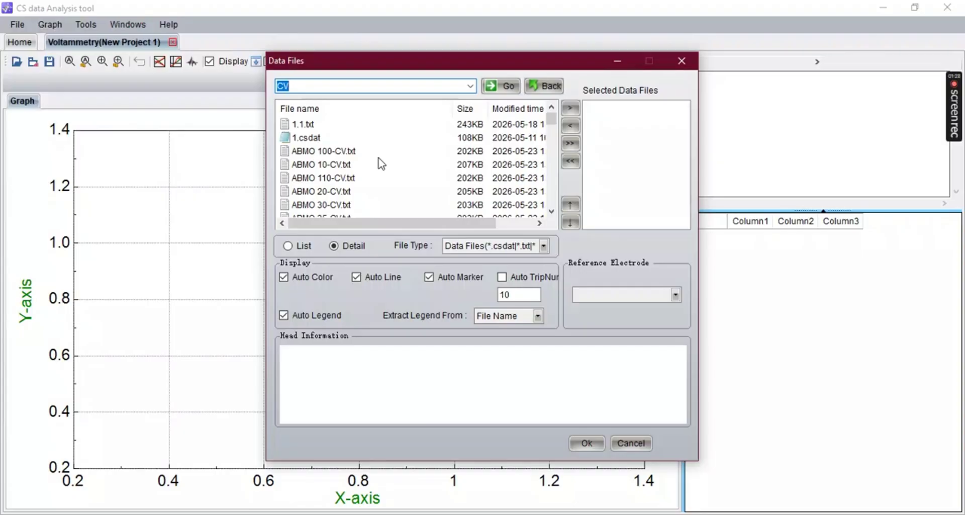
pyautogui.scroll(-10, 363, 170)
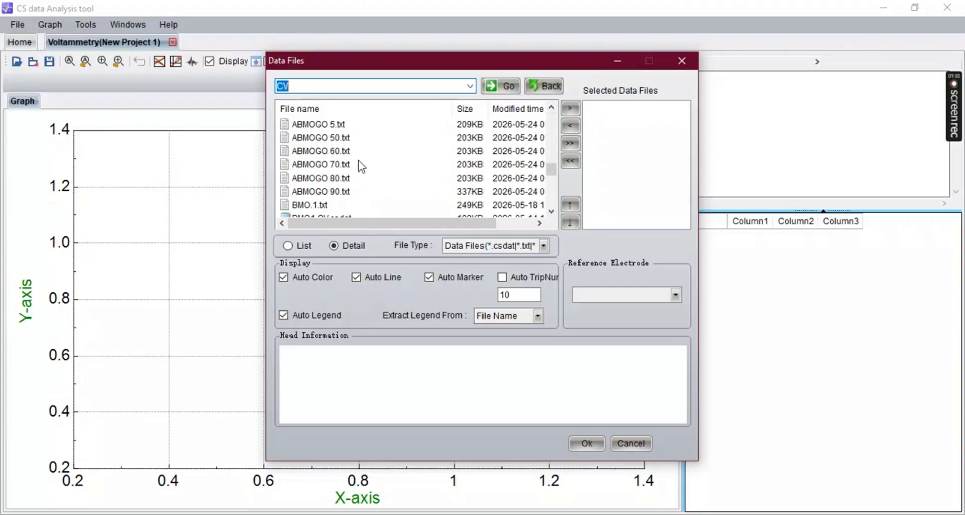
pyautogui.scroll(3, 362, 166)
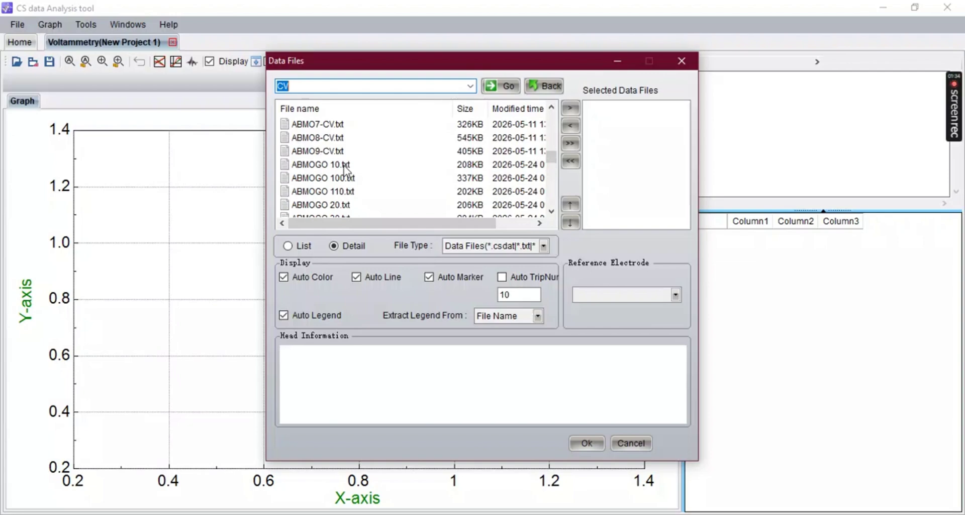
pyautogui.click(346, 173)
pyautogui.doubleClick(345, 169)
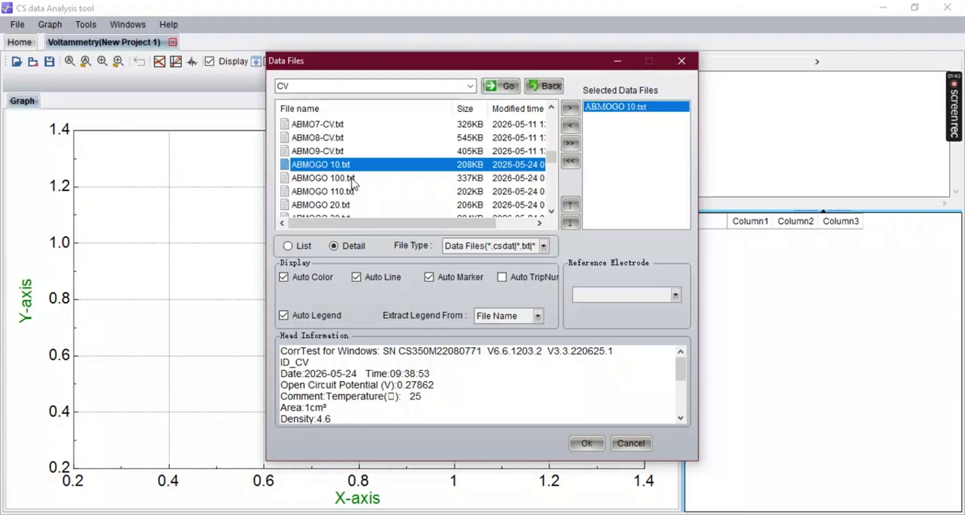
pyautogui.click(352, 179)
pyautogui.doubleClick(352, 179)
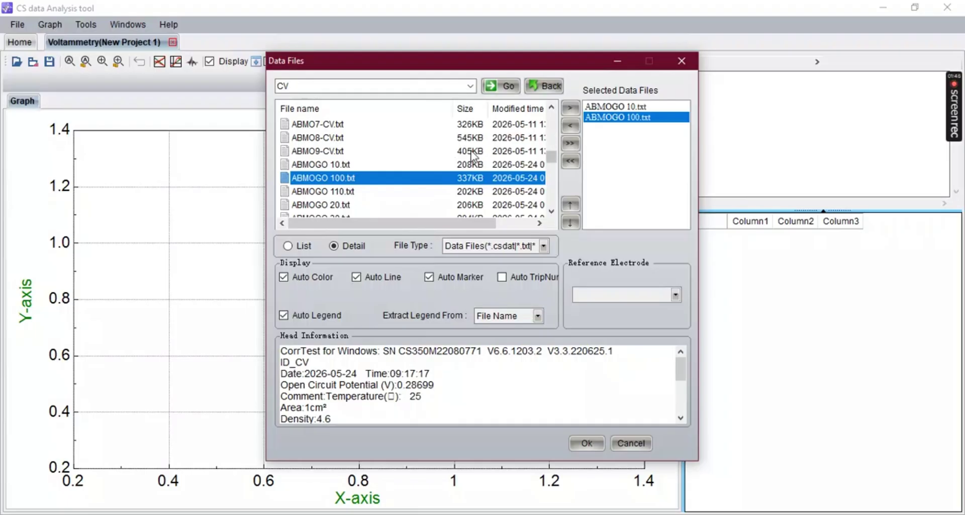
# Add ABMOGO 20.txt, ABMOGO 30.txt and ABMOGO 40.txt to the selected data files
pyautogui.click(371, 192)
pyautogui.scroll(-1, 372, 199)
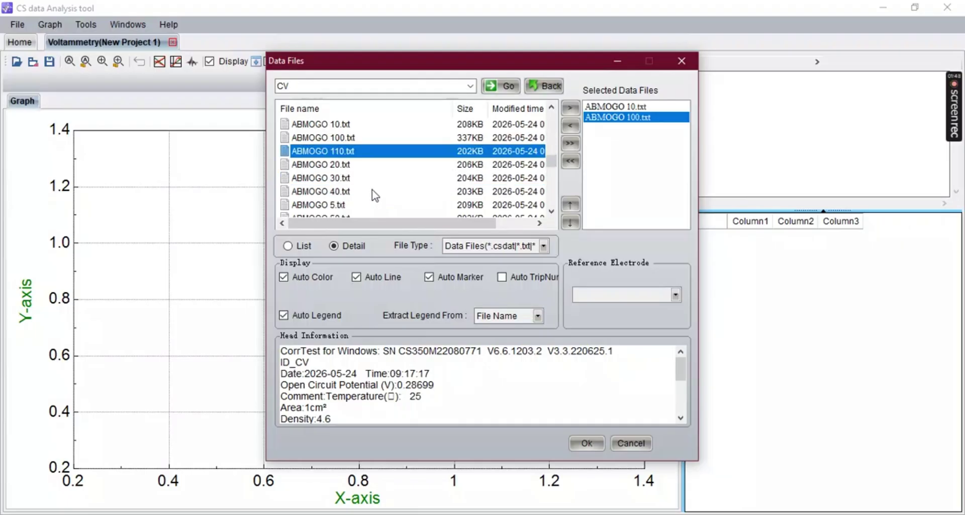
pyautogui.click(377, 167)
pyautogui.doubleClick(378, 171)
pyautogui.click(375, 180)
pyautogui.doubleClick(375, 181)
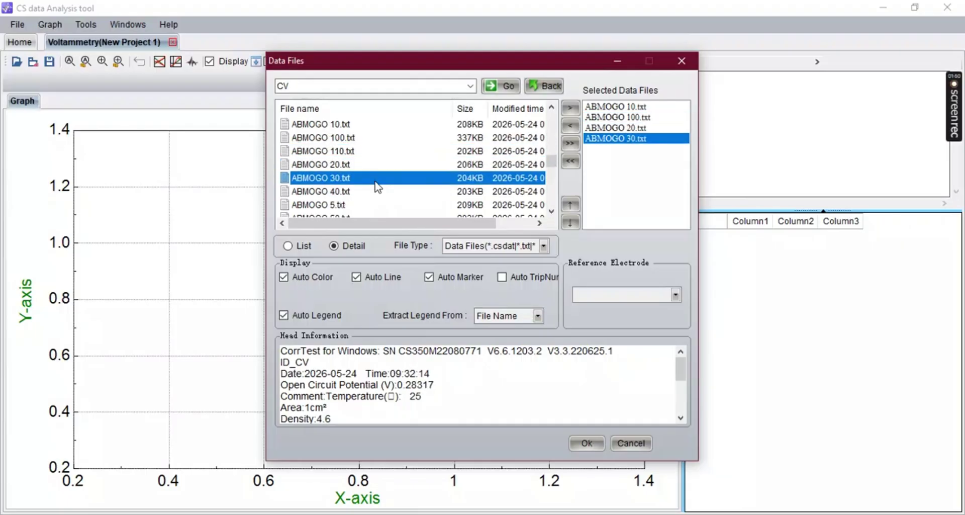
pyautogui.click(377, 194)
pyautogui.doubleClick(376, 192)
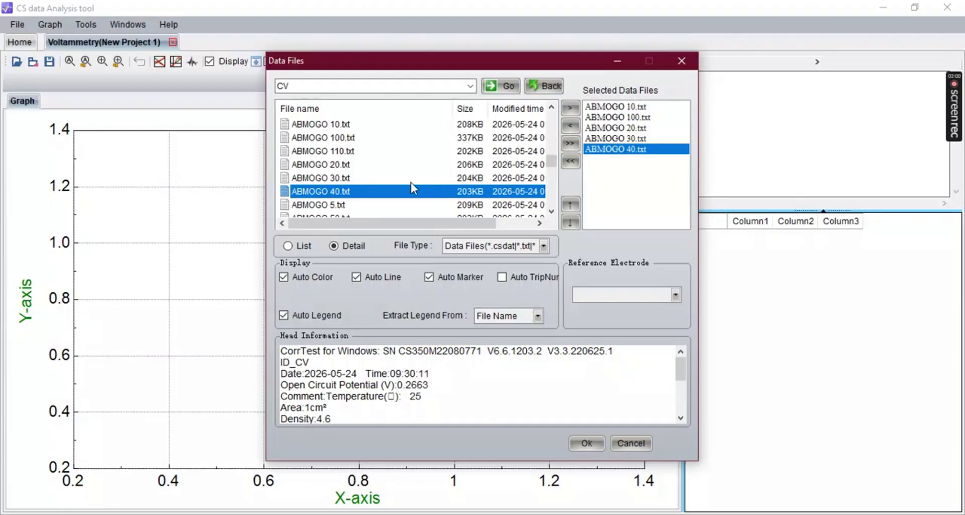
# Add ABMOGO 5.txt, ABMOGO 50.txt and ABMOGO 60.txt to the selected data files
pyautogui.scroll(-1, 371, 201)
pyautogui.doubleClick(375, 165)
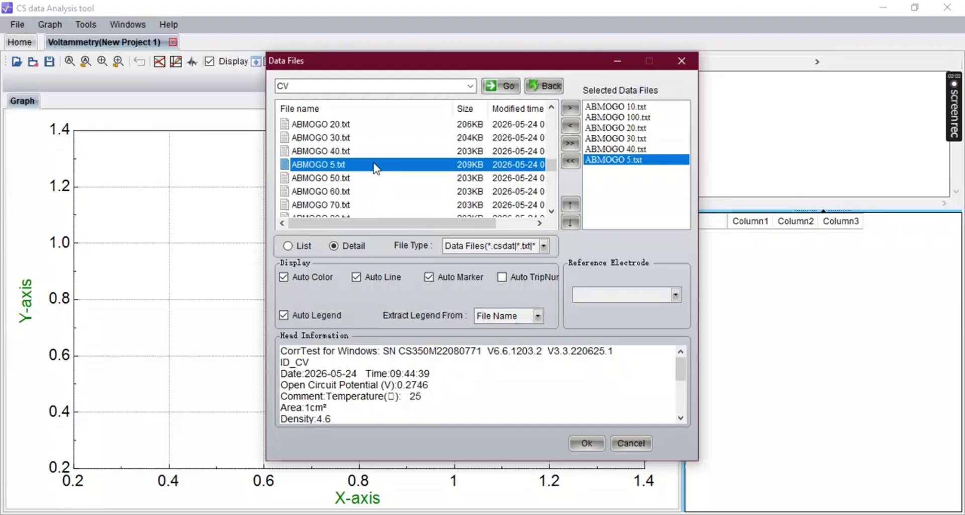
pyautogui.doubleClick(371, 178)
pyautogui.click(363, 192)
pyautogui.doubleClick(363, 192)
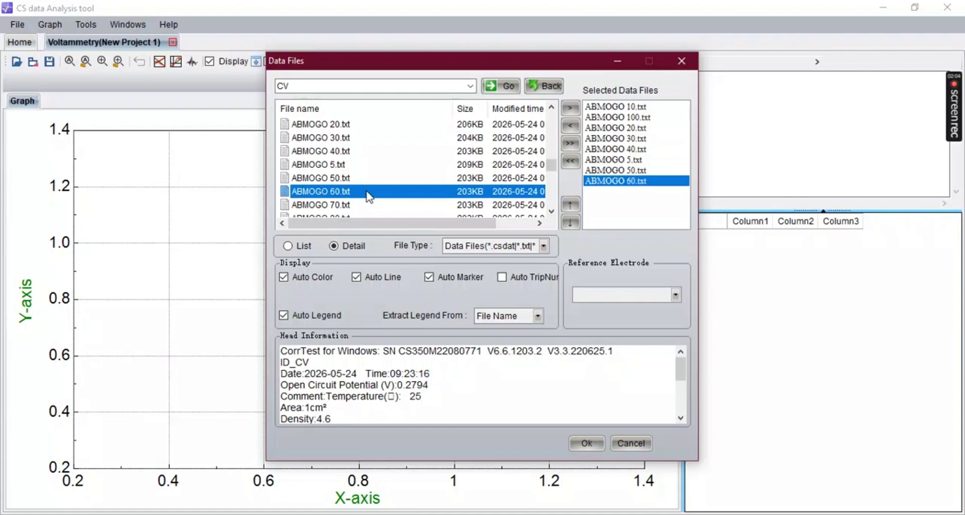
# Add ABMOGO 80.txt and ABMOGO 90.txt to the selected data files
pyautogui.scroll(-1, 372, 194)
pyautogui.click(376, 166)
pyautogui.doubleClick(371, 179)
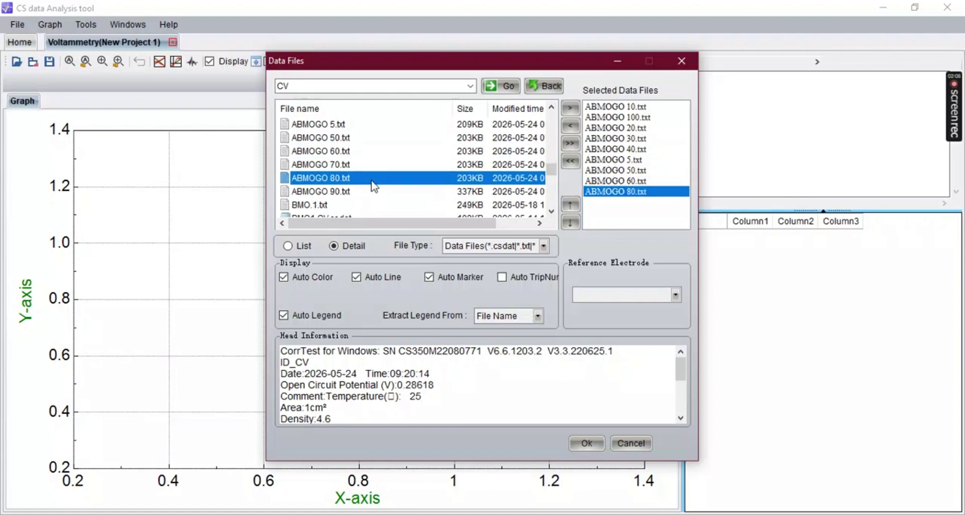
pyautogui.doubleClick(371, 192)
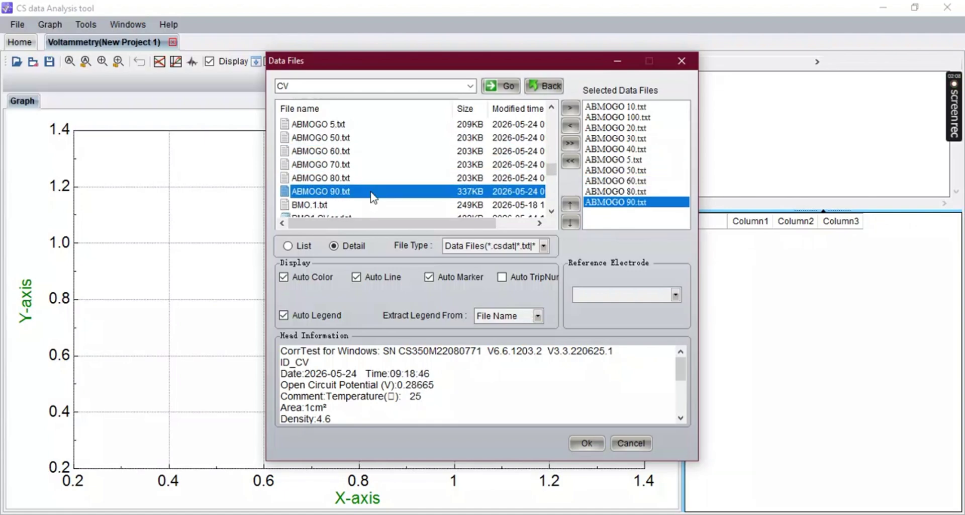
# Load the selected files into the graph and move the legend to the empty upper-left area of the plot
pyautogui.click(588, 443)
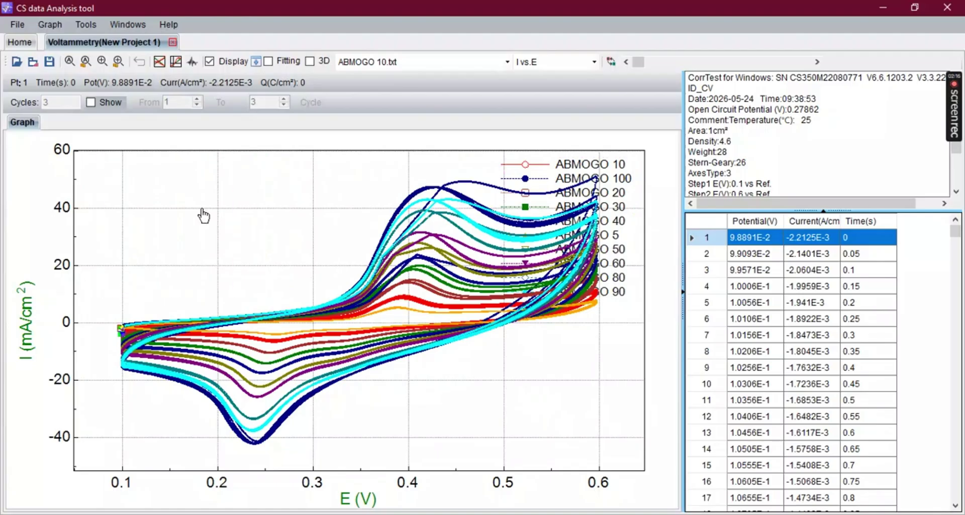
pyautogui.moveTo(201, 210); pyautogui.dragTo(203, 211)
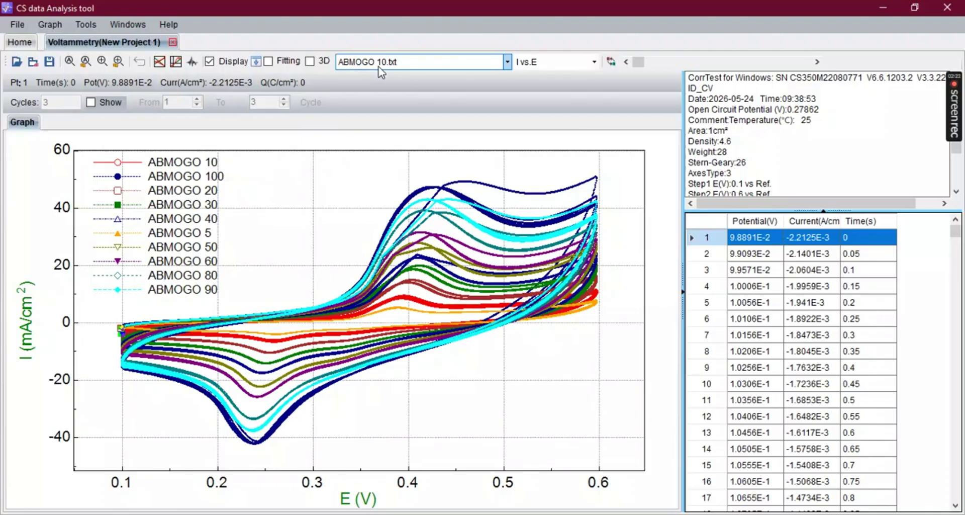
# Keep ABMOGO 10.txt as the active file and limit its displayed cycles to cycle 2 only
pyautogui.click(507, 62)
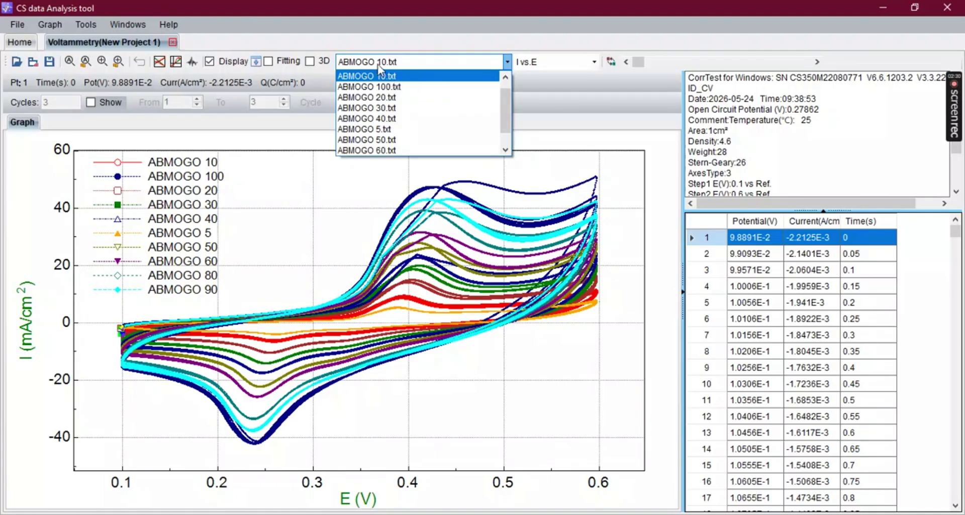
pyautogui.click(367, 169)
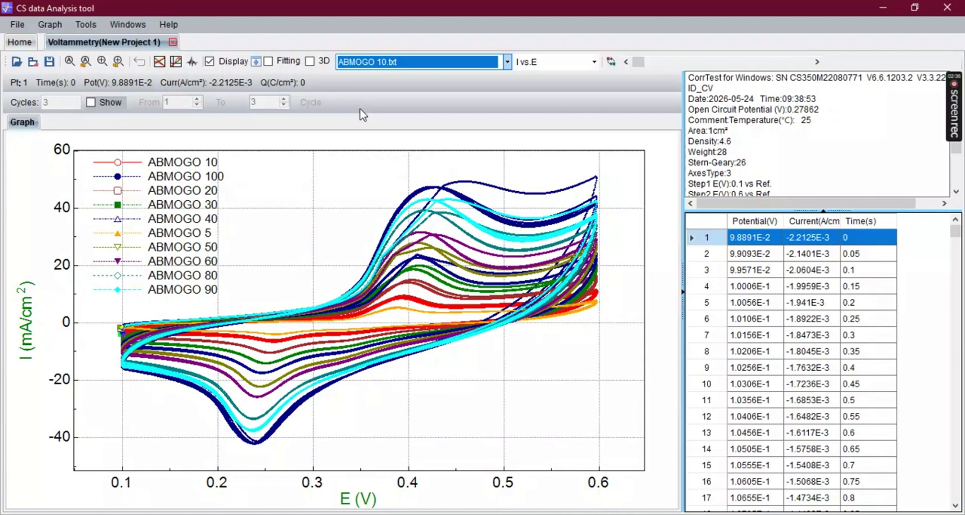
pyautogui.click(91, 102)
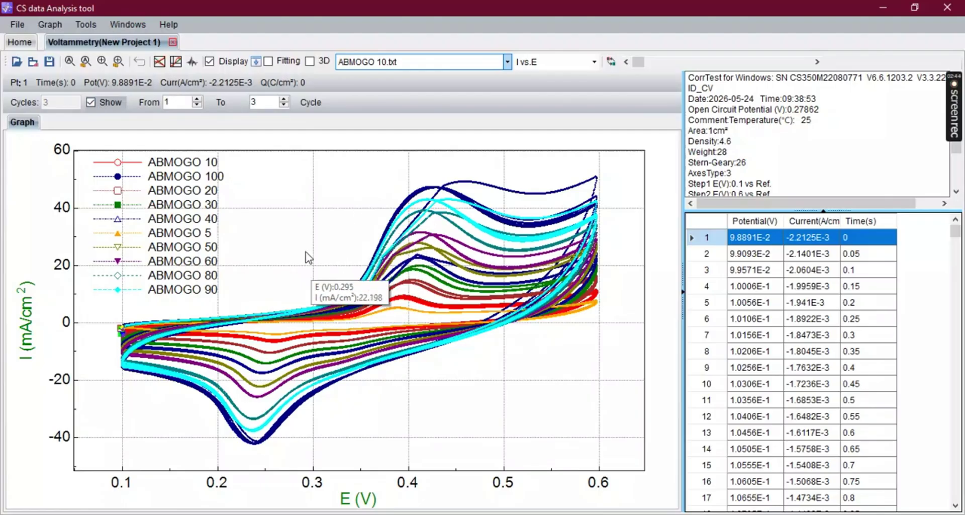
pyautogui.click(197, 99)
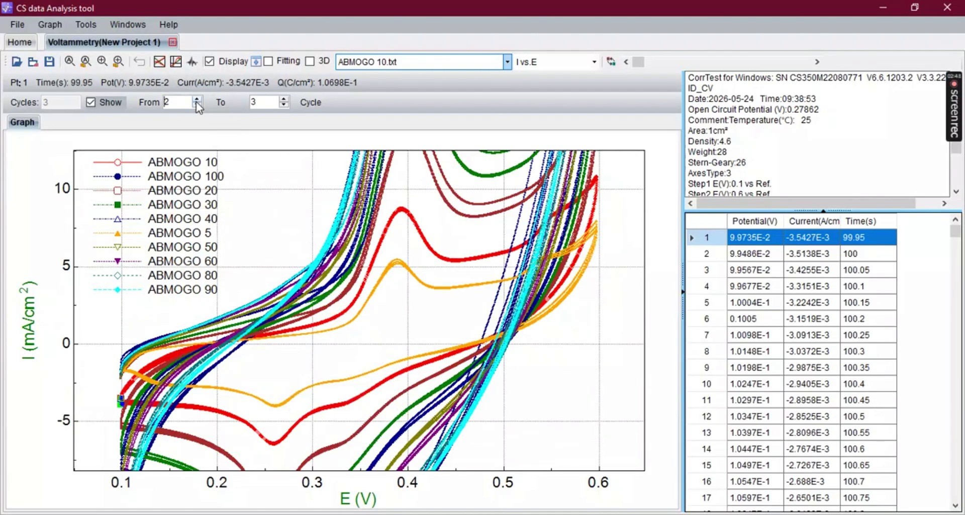
pyautogui.click(285, 105)
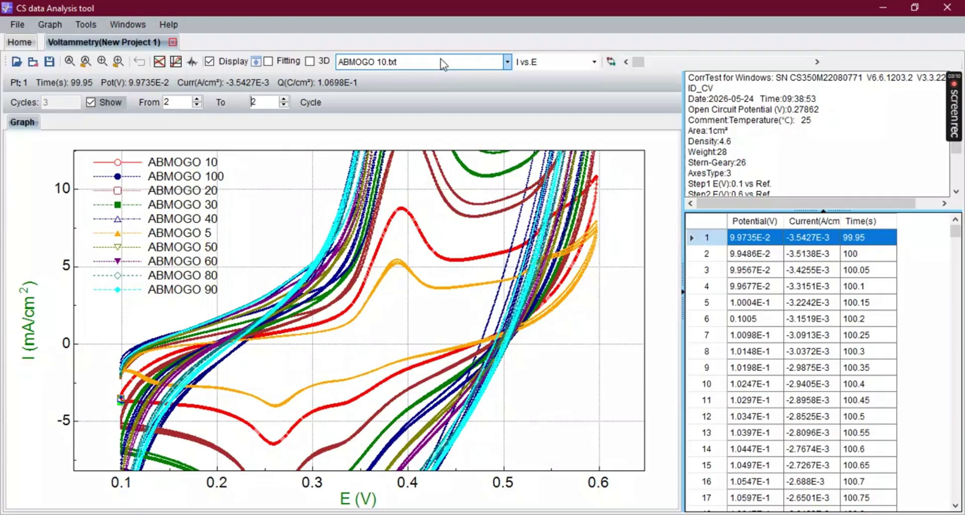
# Export the active data as a .txt data file named ABMOGO 10 in the Cyclic Voltammetry folder
pyautogui.rightClick(310, 196)
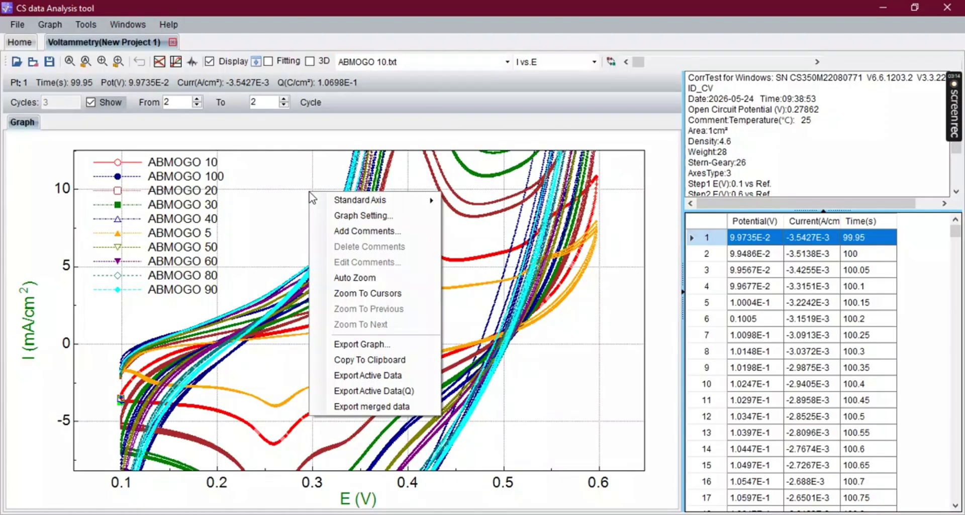
pyautogui.click(363, 373)
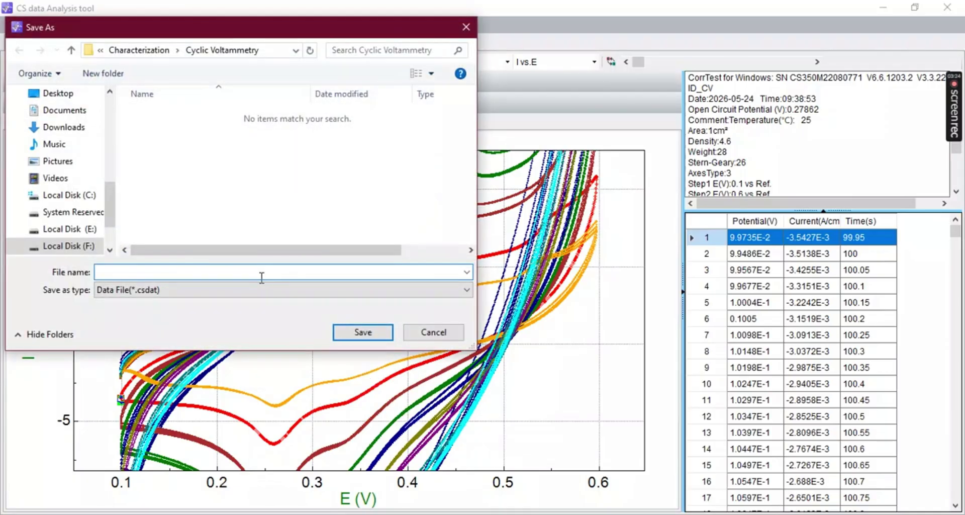
pyautogui.click(361, 289)
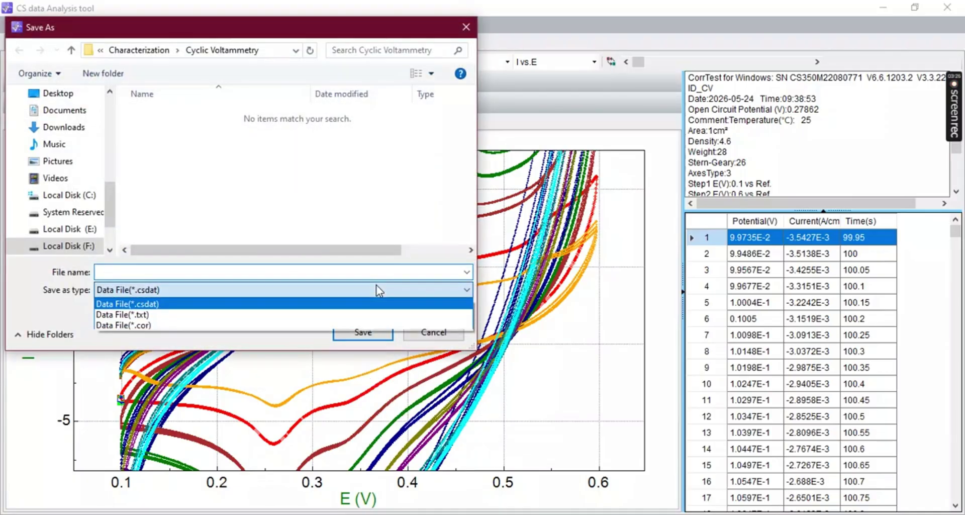
pyautogui.click(322, 314)
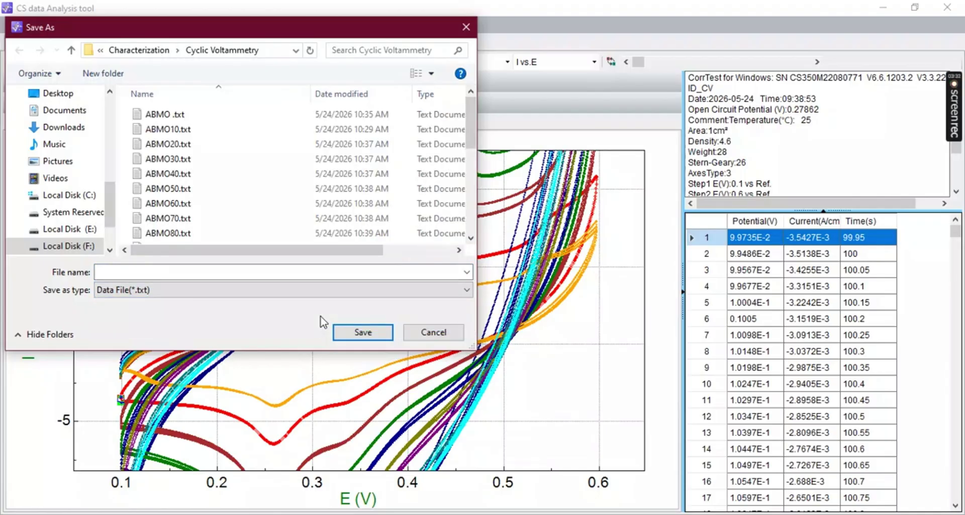
pyautogui.click(317, 270)
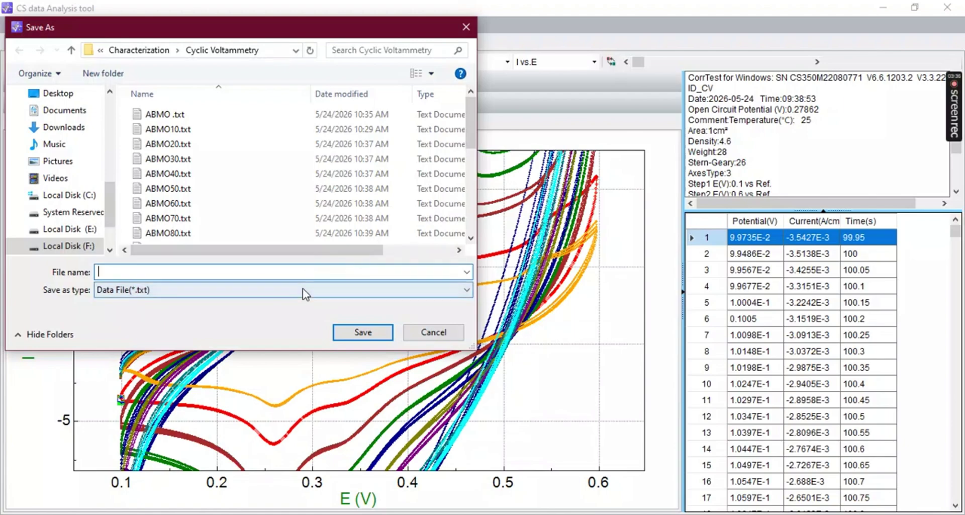
pyautogui.click(303, 289)
pyautogui.click(312, 274)
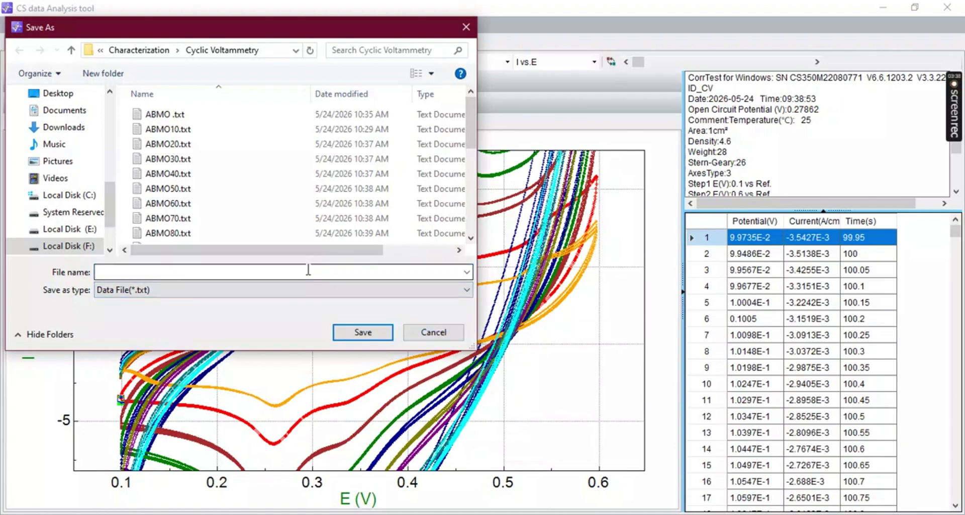
pyautogui.click(300, 273)
pyautogui.write('ABMO')
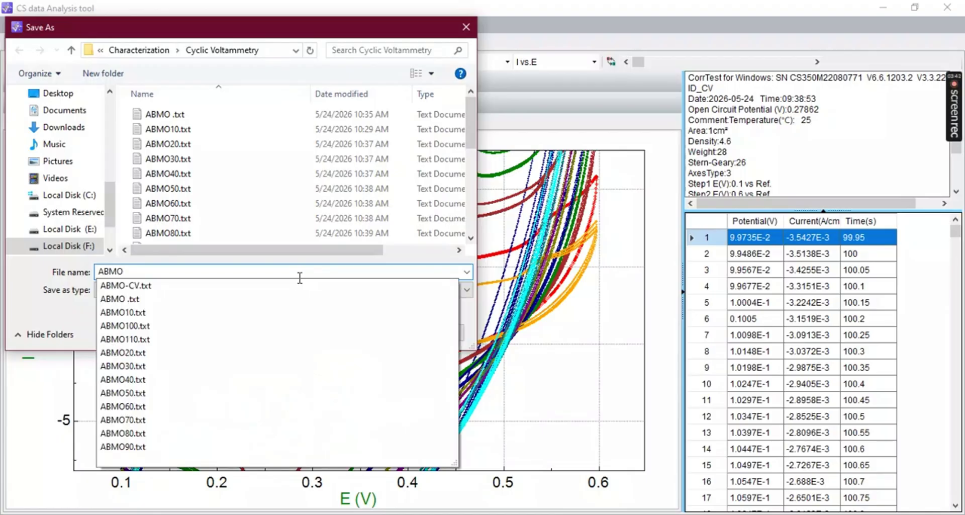
pyautogui.write('GO 10')
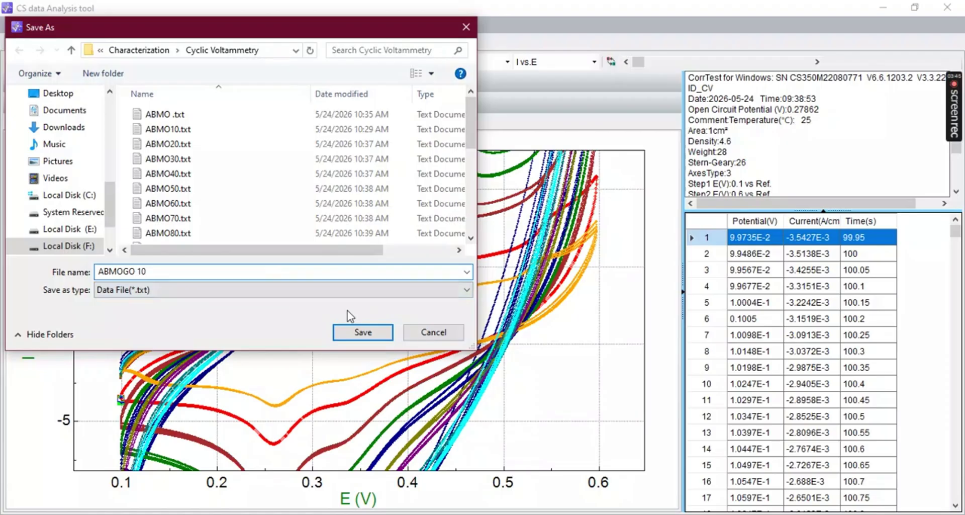
pyautogui.click(362, 333)
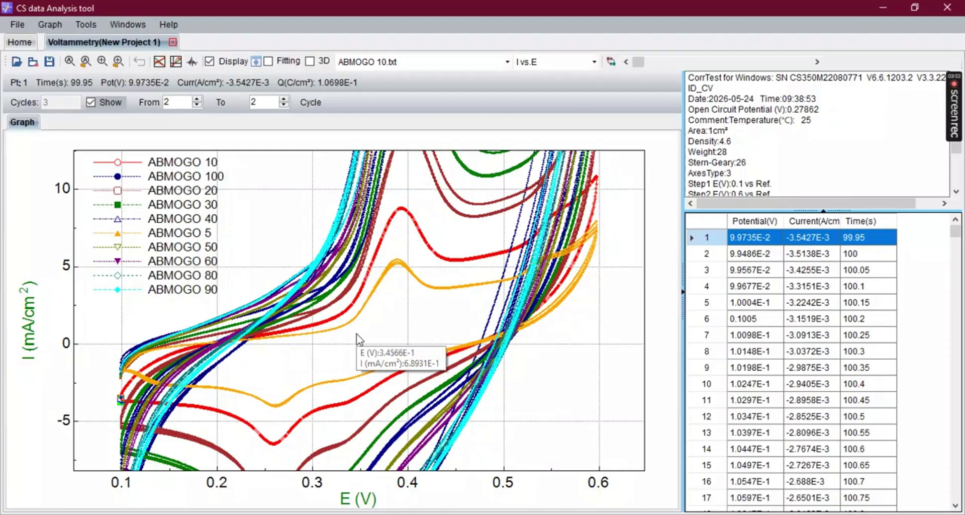
# Make ABMOGO 20.txt the active file and start exporting its active data with the .txt data file type
pyautogui.click(496, 63)
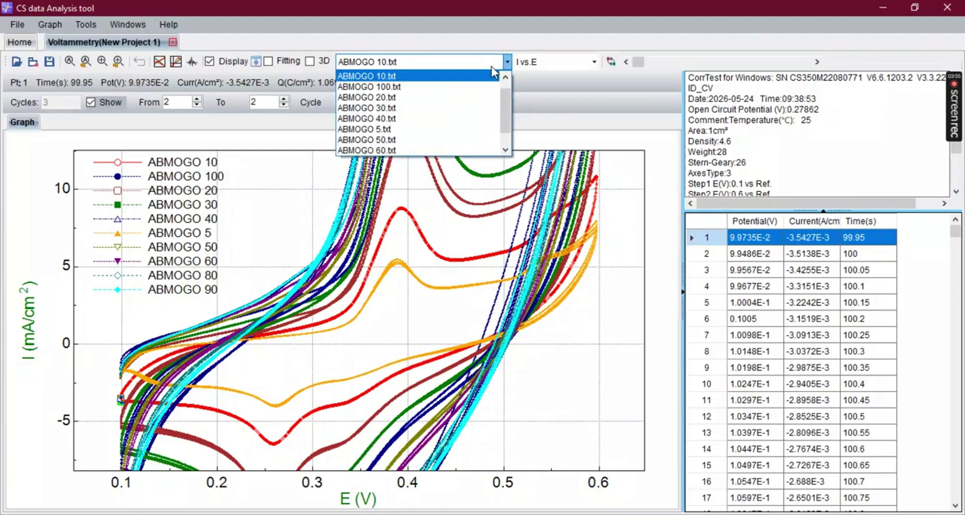
pyautogui.click(469, 97)
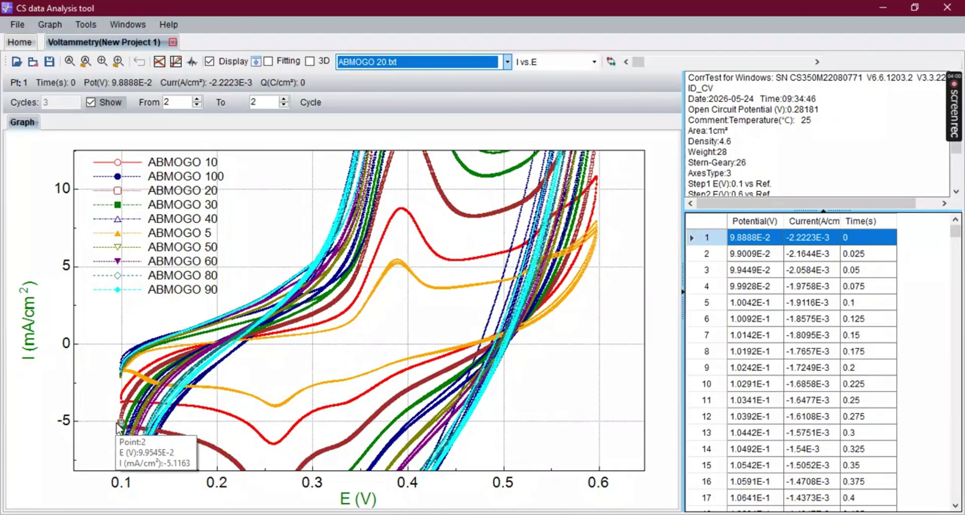
pyautogui.rightClick(355, 291)
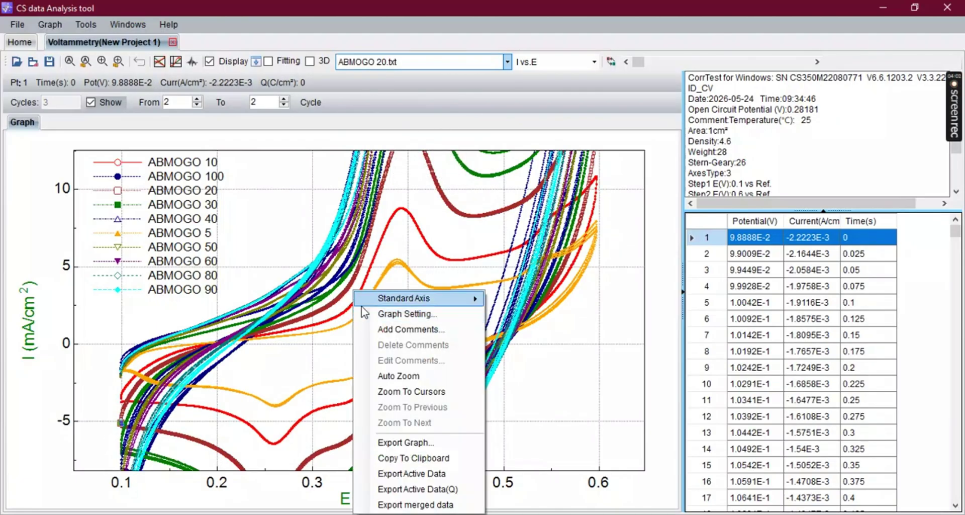
pyautogui.click(425, 480)
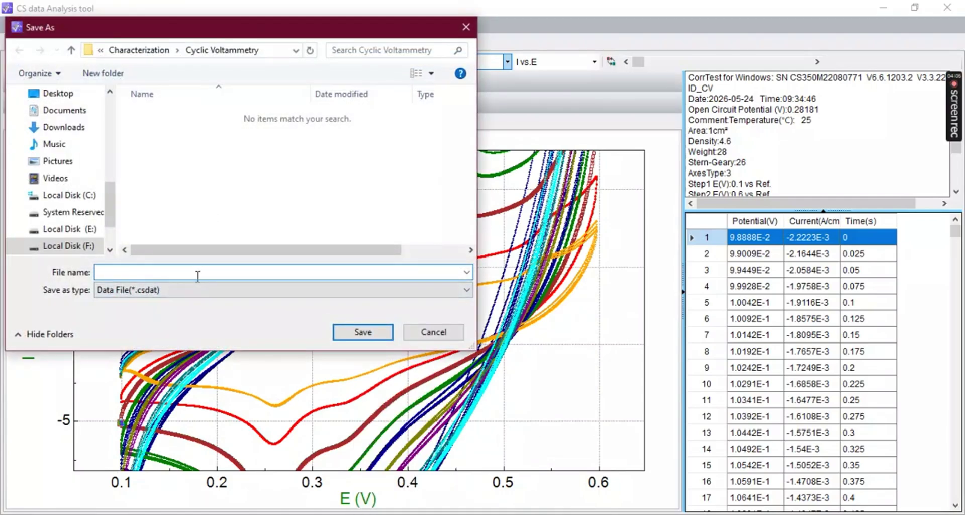
pyautogui.click(275, 293)
pyautogui.click(256, 322)
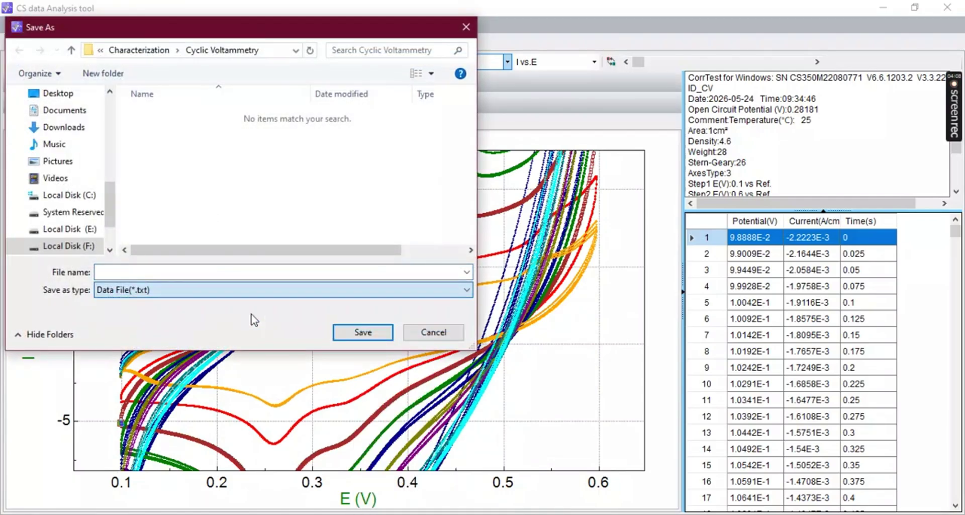
# Name the exported file ABMOGO 20.txt and save it in the Cyclic Voltammetry folder
pyautogui.scroll(-5, 226, 236)
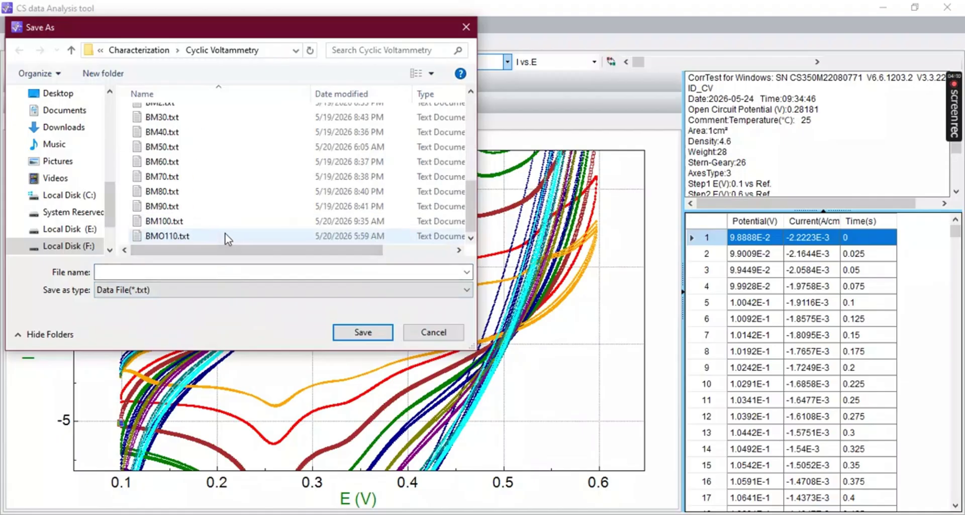
pyautogui.click(209, 267)
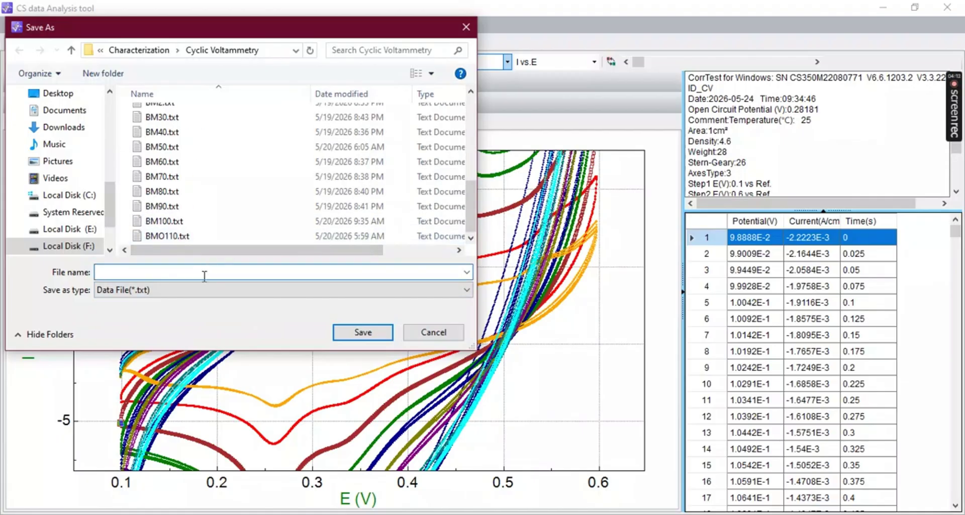
pyautogui.write('ABMO')
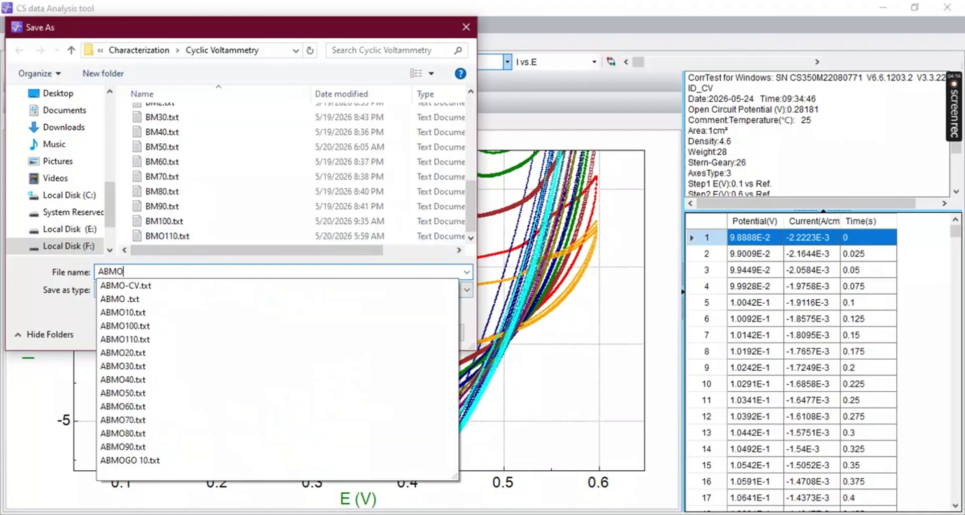
pyautogui.write('GO')
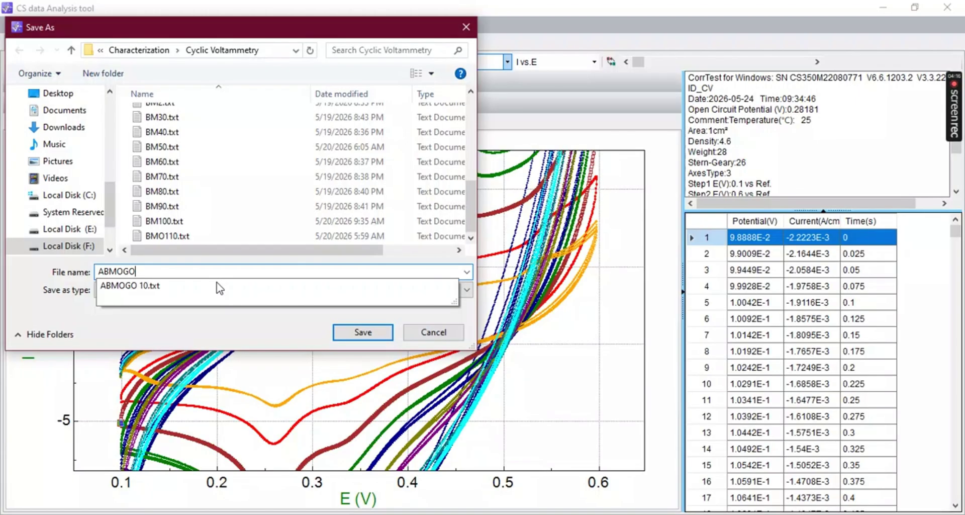
pyautogui.click(176, 285)
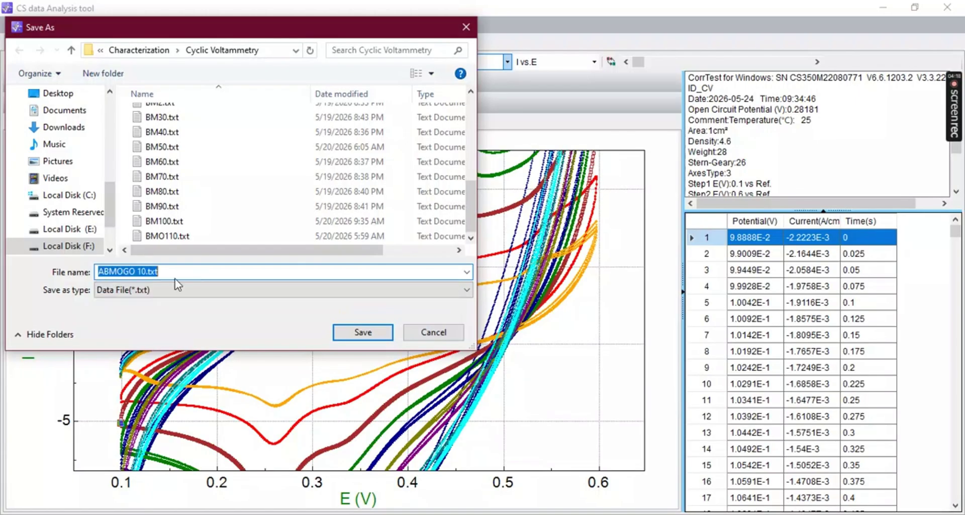
pyautogui.click(141, 271)
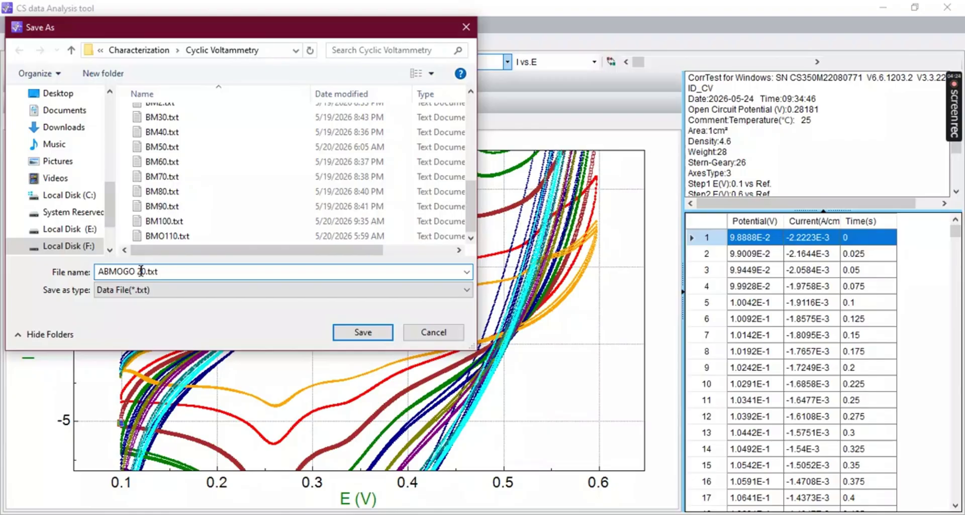
pyautogui.hotkey('ctrl', 'a')
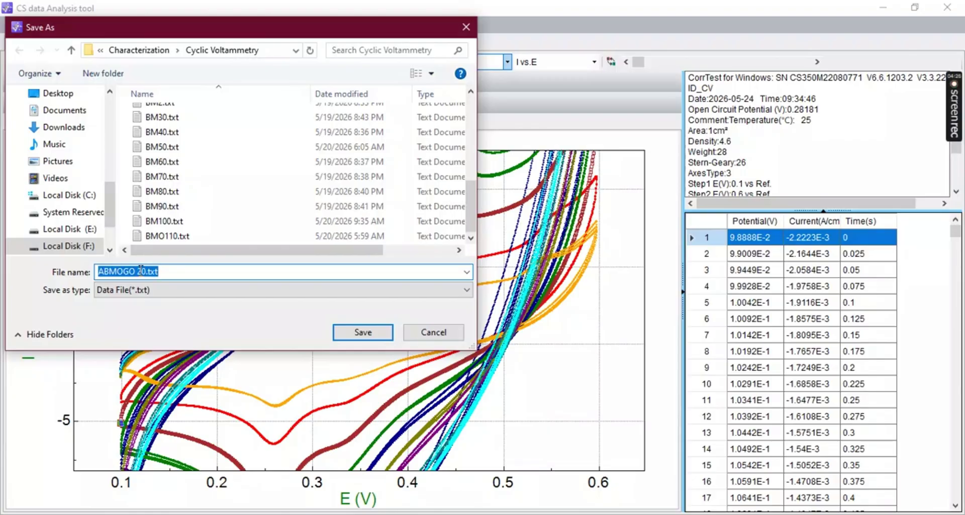
pyautogui.click(354, 330)
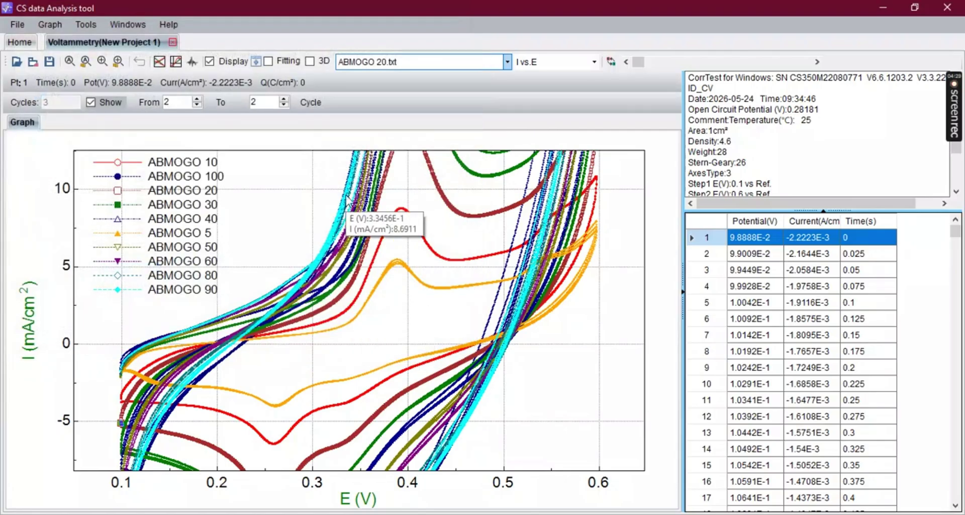
# Make ABMOGO 30.txt the active file and export its active data as the .txt data file ABMOGO 30.txt
pyautogui.click(507, 62)
pyautogui.click(469, 89)
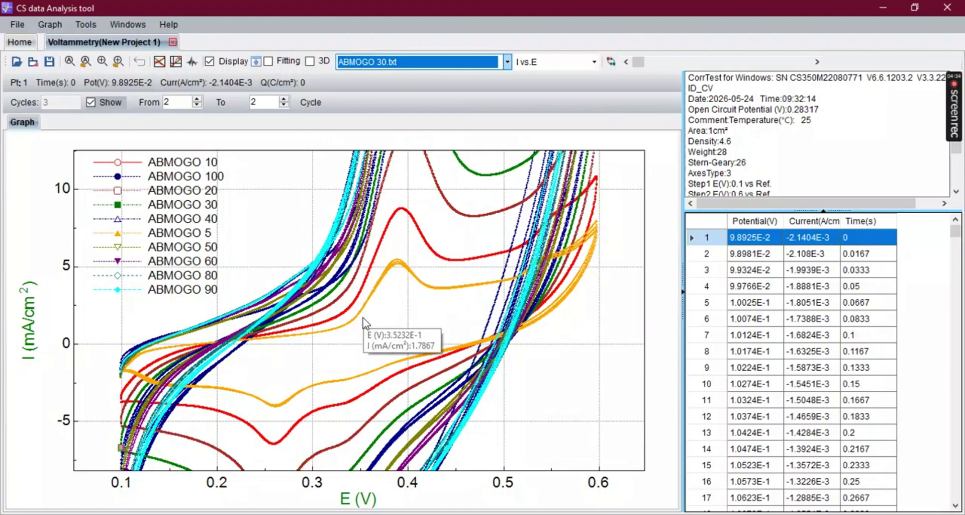
pyautogui.rightClick(297, 224)
pyautogui.click(349, 410)
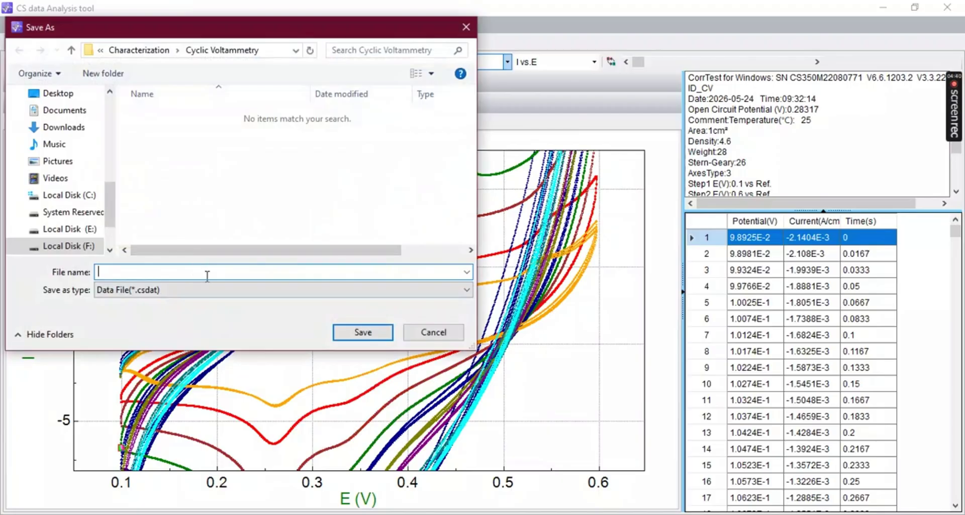
pyautogui.click(187, 290)
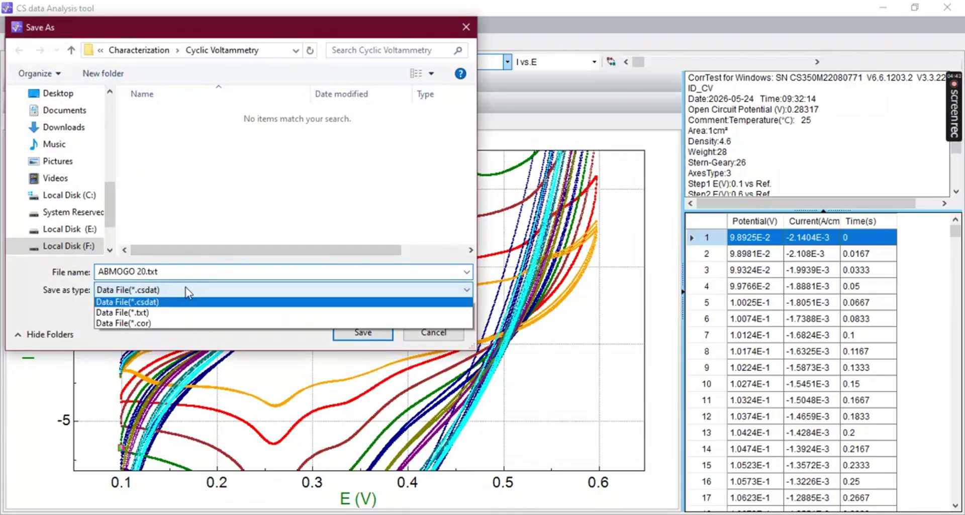
pyautogui.click(181, 312)
pyautogui.click(143, 271)
pyautogui.hotkey('ctrl', 'c')
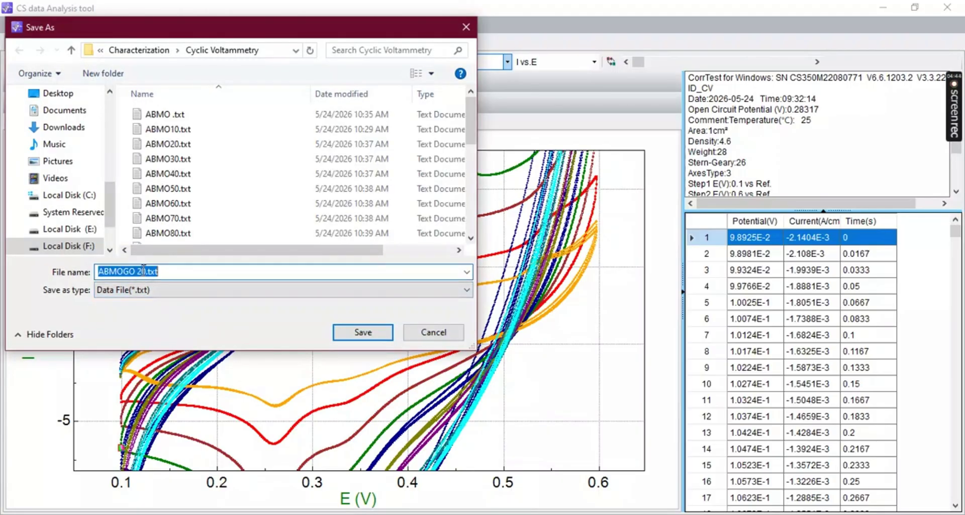
pyautogui.click(146, 271)
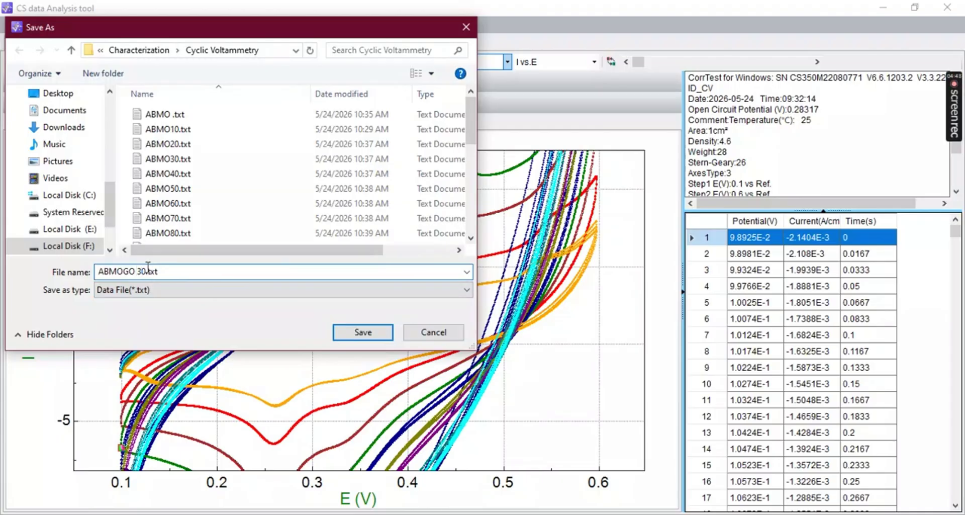
pyautogui.moveTo(237, 35); pyautogui.dragTo(274, 101)
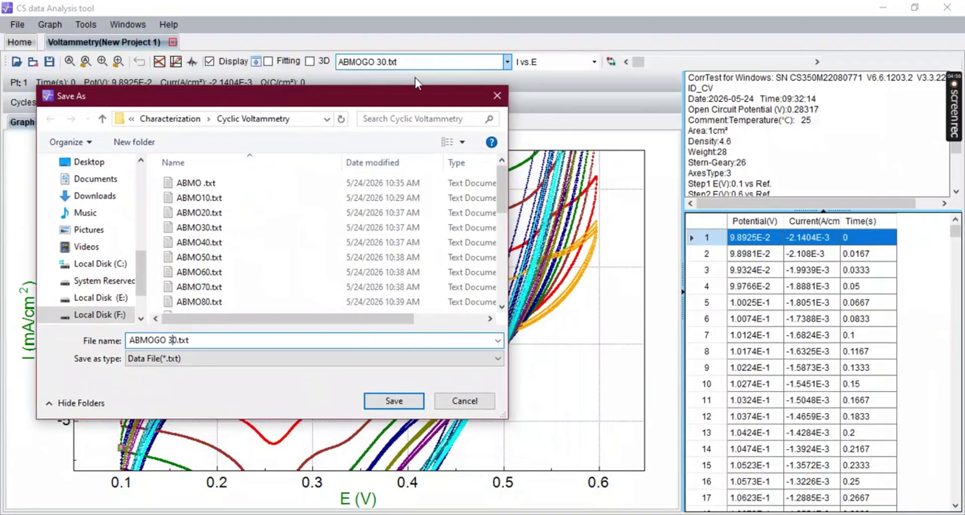
pyautogui.click(385, 400)
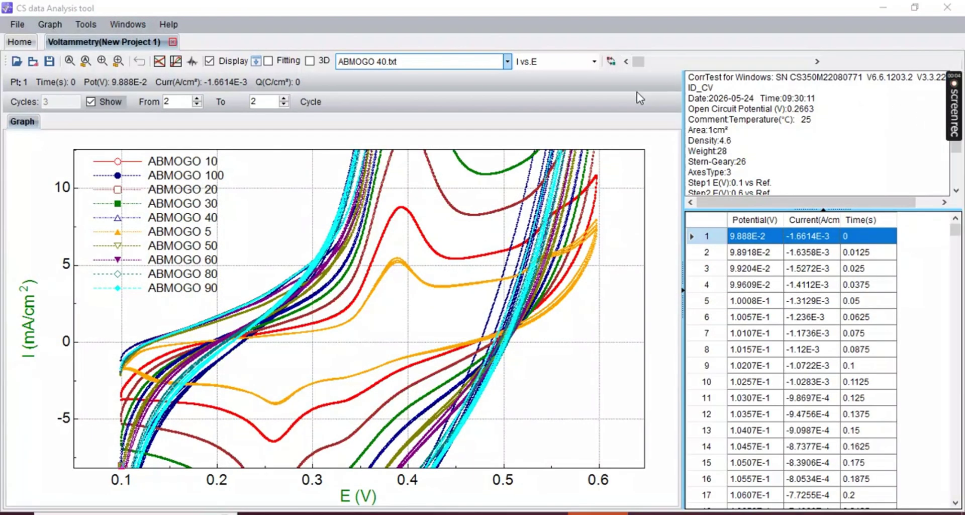
# Export the active data of ABMOGO 40.txt to the Cyclic Voltammetry folder
pyautogui.rightClick(228, 203)
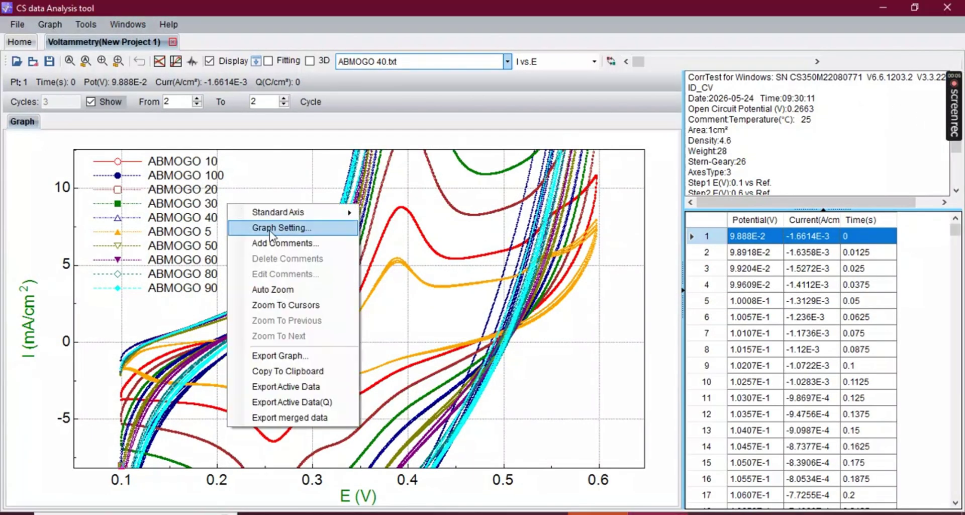
pyautogui.click(297, 386)
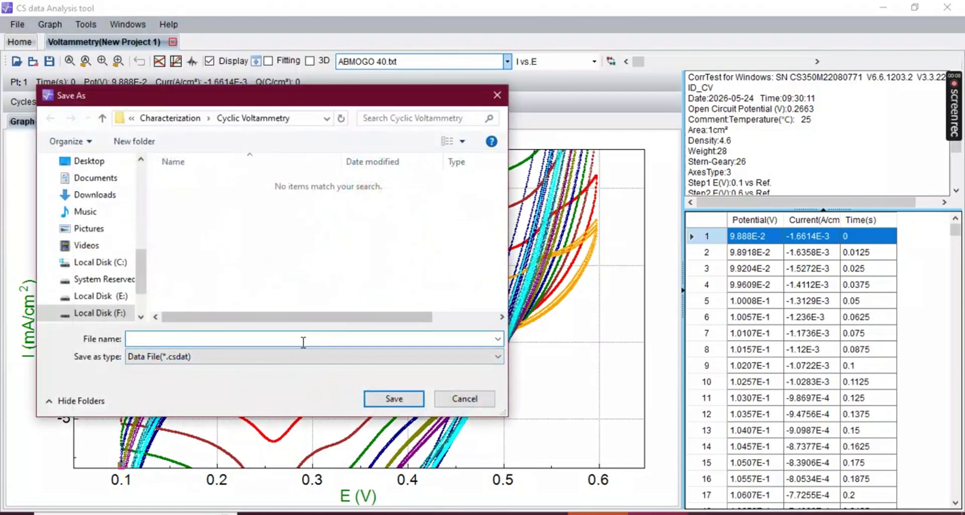
pyautogui.hotkey('ctrl', 'v')
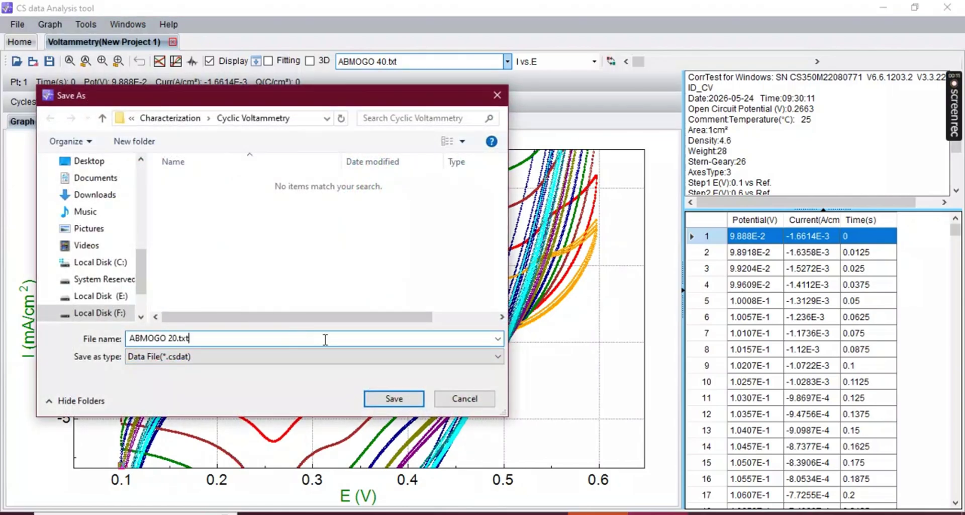
pyautogui.click(408, 399)
# Make ABMOGO 50.txt the active file and export its active data under the file name ABMOGO 60.txt
pyautogui.click(437, 61)
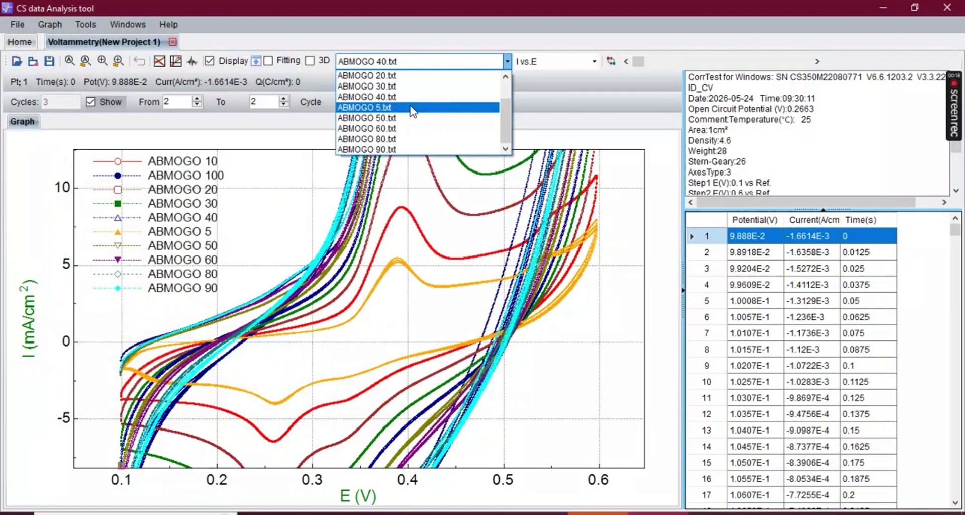
pyautogui.click(416, 117)
pyautogui.rightClick(302, 175)
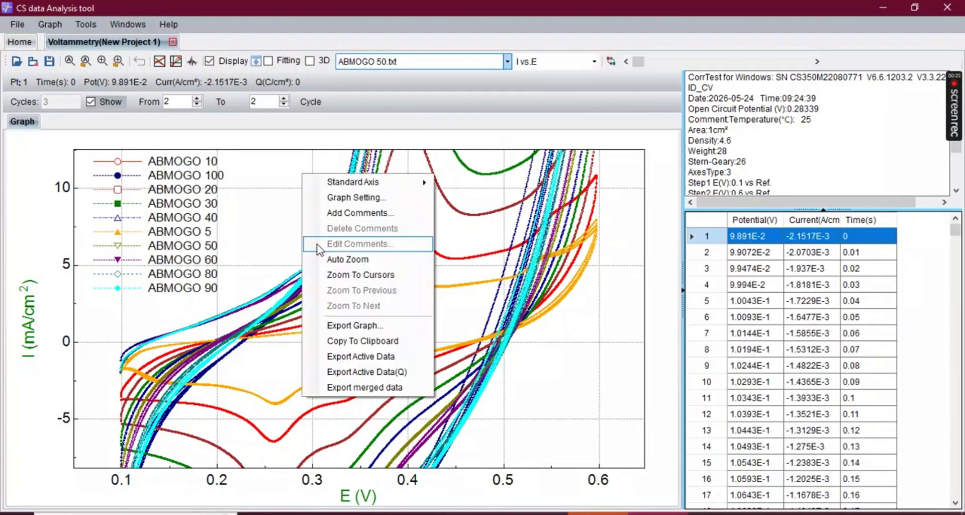
pyautogui.click(375, 359)
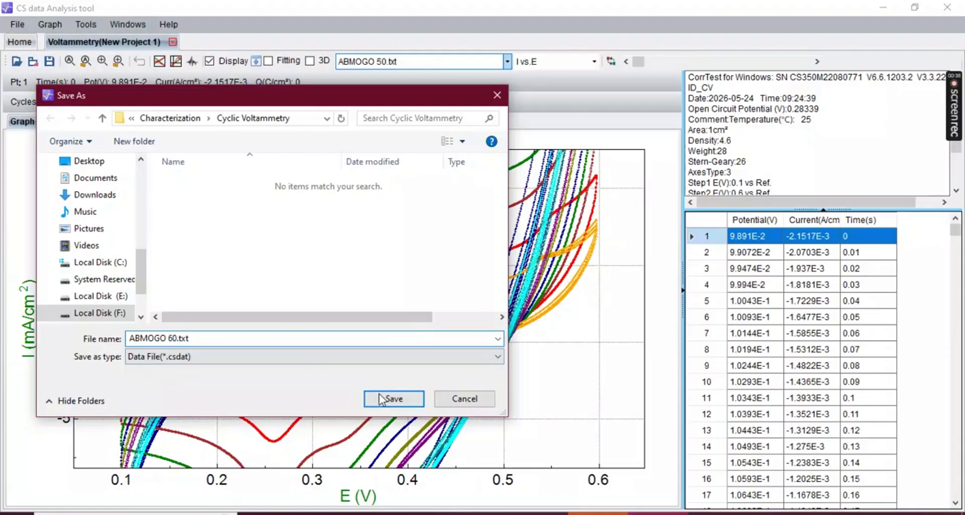
pyautogui.click(380, 396)
pyautogui.rightClick(397, 255)
pyautogui.click(430, 437)
pyautogui.click(497, 96)
# Make ABMOGO 60.txt the active file and export its active data as the .txt data file ABMOGO 60.txt
pyautogui.click(505, 64)
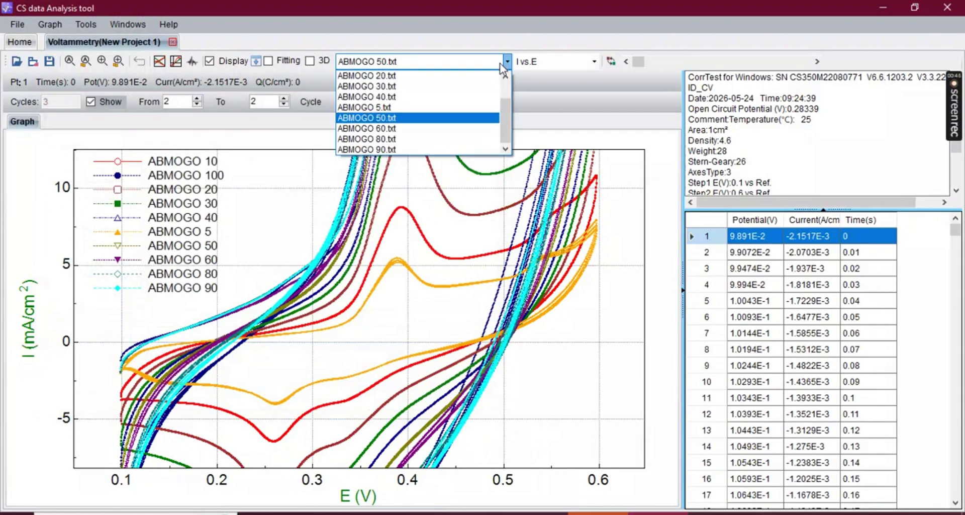
pyautogui.click(382, 128)
pyautogui.rightClick(371, 204)
pyautogui.click(412, 392)
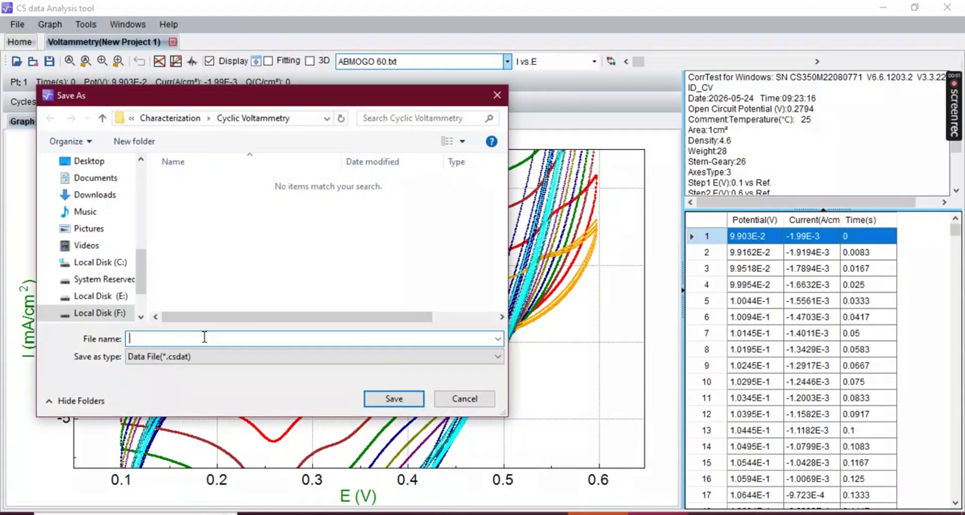
pyautogui.click(233, 355)
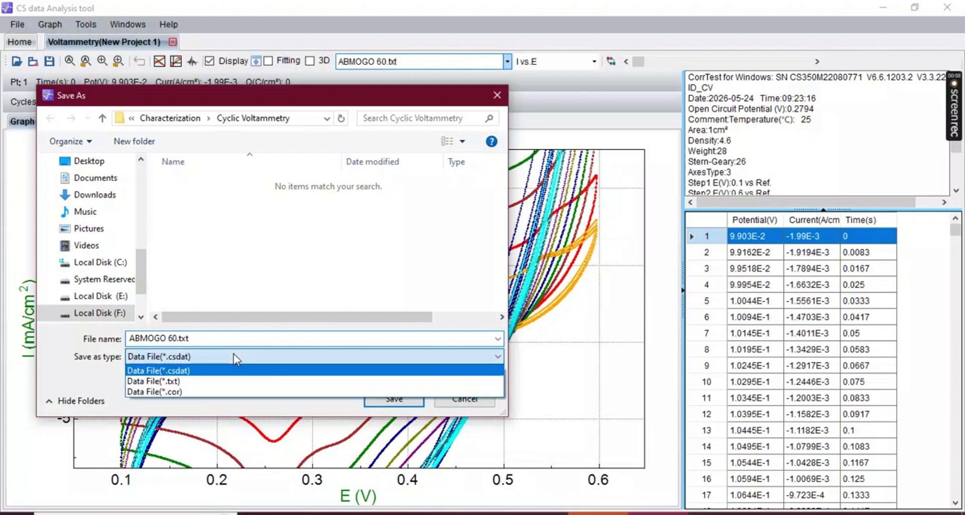
pyautogui.click(244, 372)
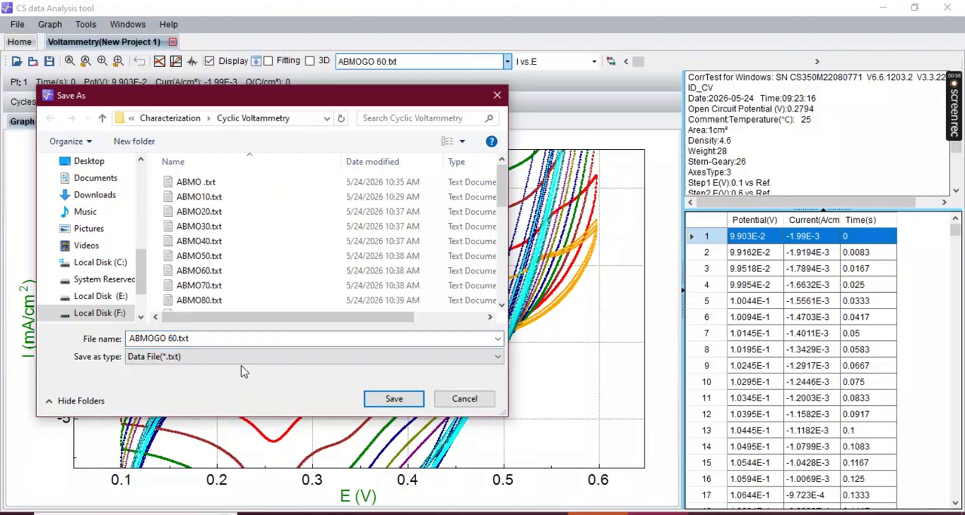
pyautogui.click(394, 398)
pyautogui.click(527, 269)
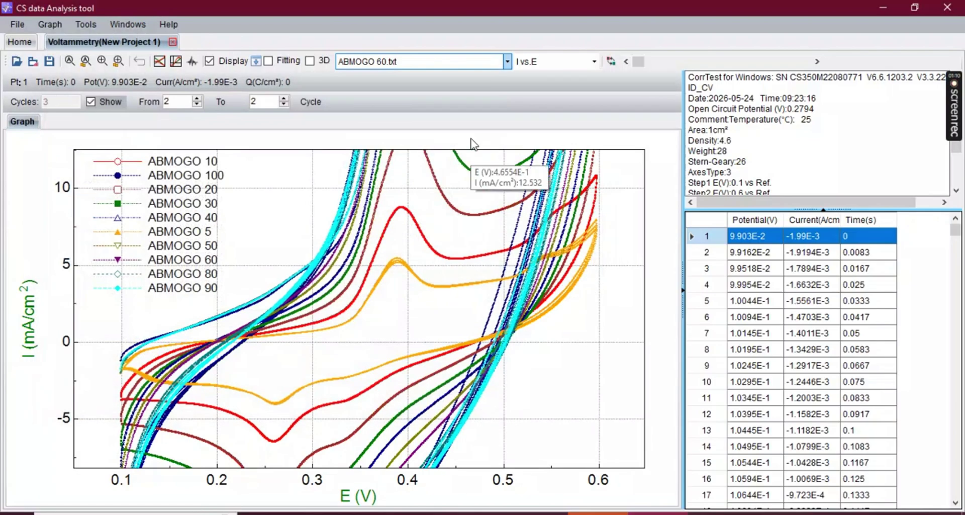
# Make ABMOGO 50.txt the active file and export its active data as a .txt data file in the Cyclic Voltammetry folder
pyautogui.click(507, 62)
pyautogui.click(447, 118)
pyautogui.rightClick(317, 203)
pyautogui.click(366, 394)
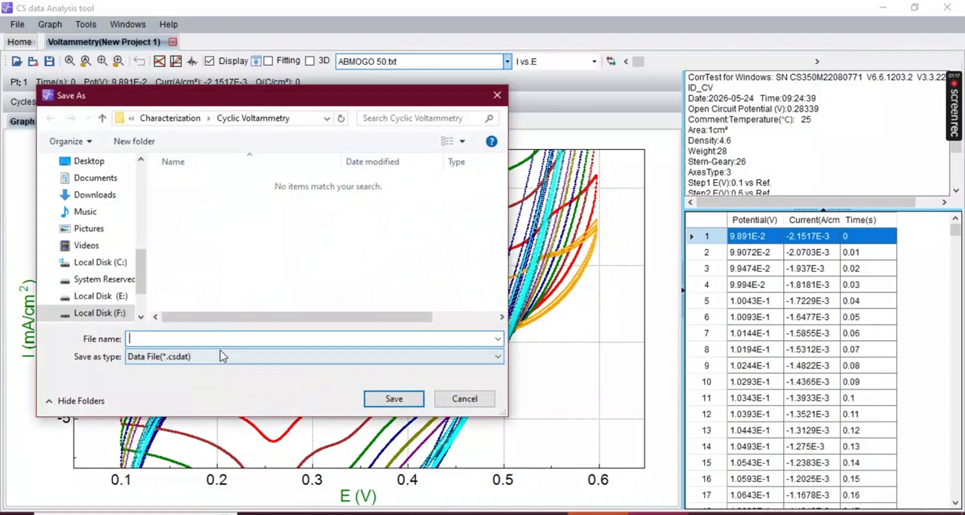
pyautogui.write('ABMOGO 20.txt')
pyautogui.click(233, 356)
pyautogui.click(232, 380)
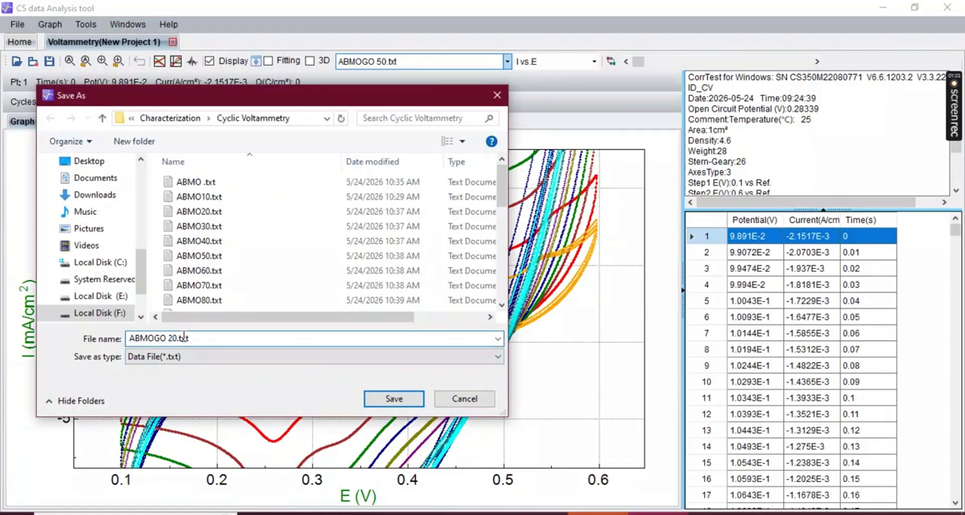
pyautogui.click(387, 398)
# Make ABMOGO 80.txt the active file and export its active data as the .txt data file ABMOGO 80.txt
pyautogui.click(507, 61)
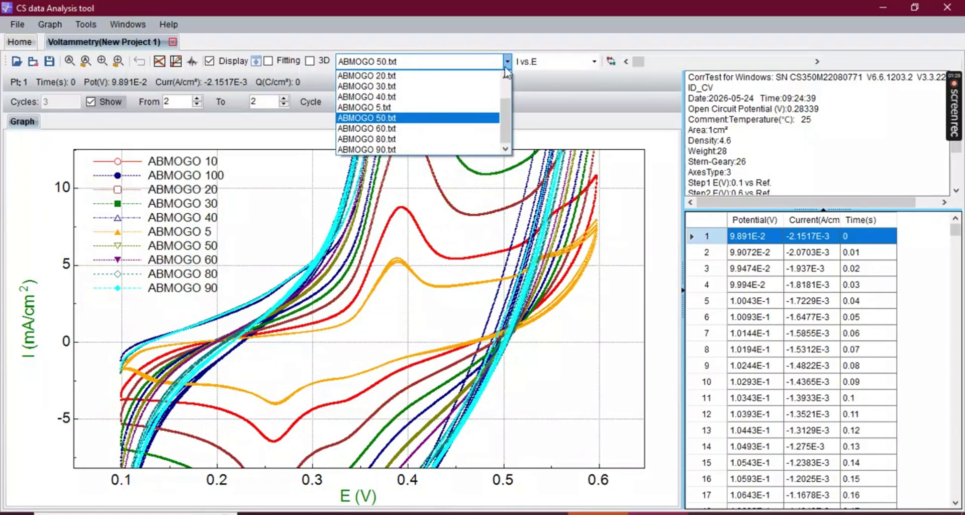
pyautogui.scroll(1, 431, 144)
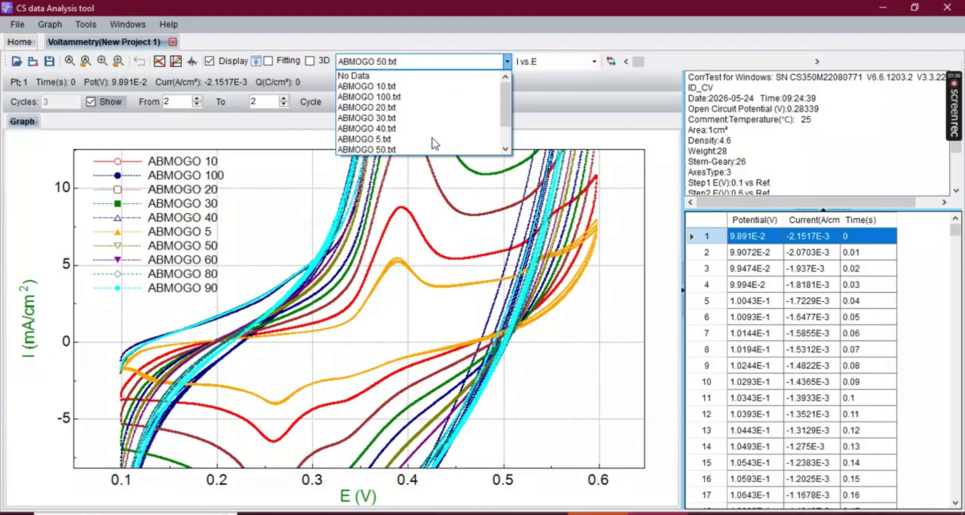
pyautogui.scroll(-1, 431, 133)
pyautogui.click(432, 139)
pyautogui.rightClick(305, 236)
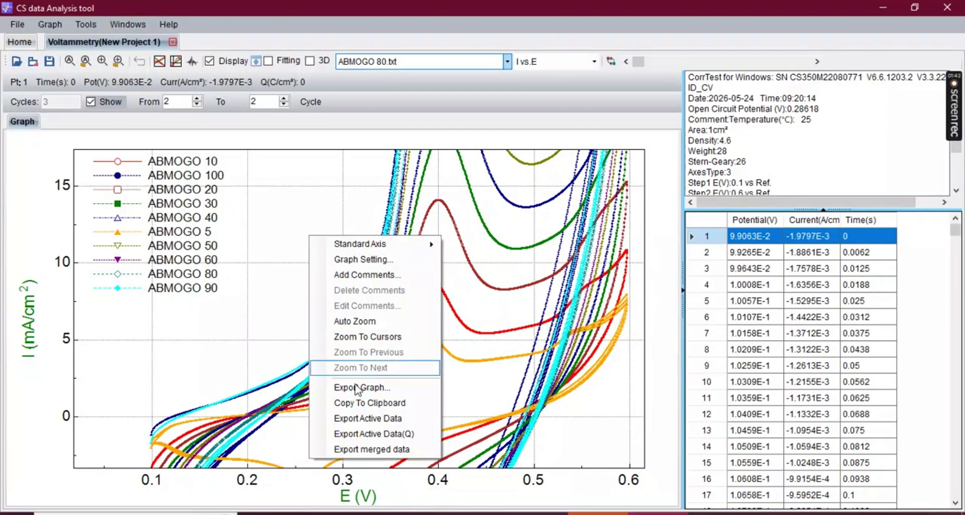
pyautogui.click(327, 419)
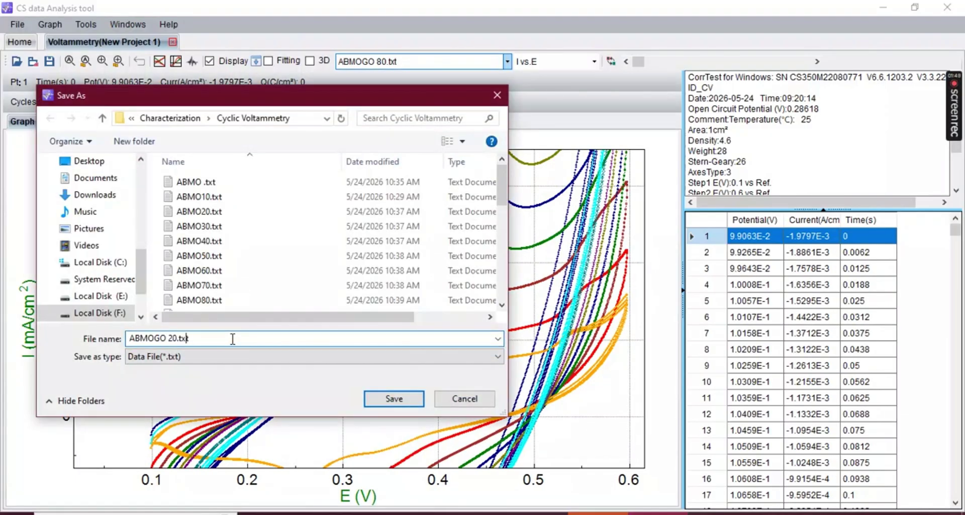
pyautogui.click(373, 394)
# Make ABMOGO 90.txt the active file and export its active data as the .txt data file ABMOGO 90.txt
pyautogui.rightClick(329, 242)
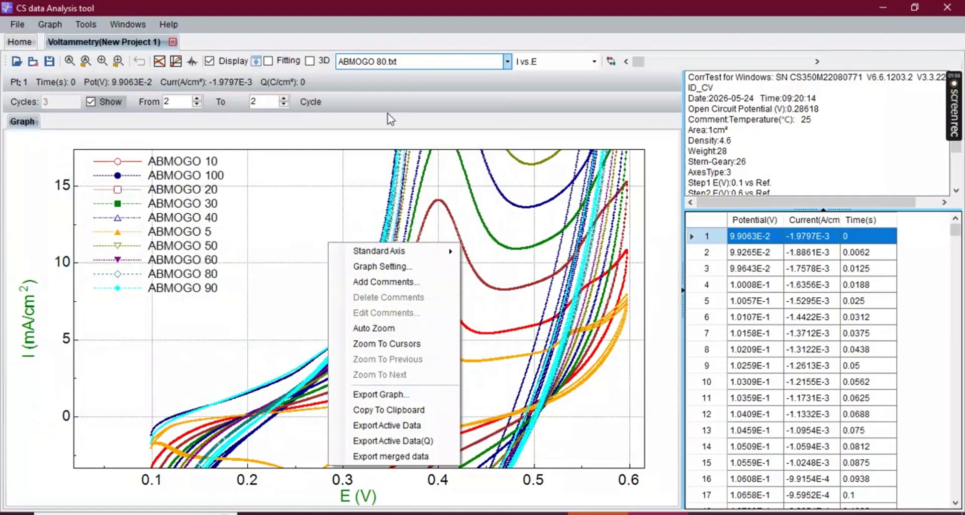
pyautogui.click(453, 60)
pyautogui.click(421, 152)
pyautogui.rightClick(329, 171)
pyautogui.click(361, 353)
pyautogui.click(211, 357)
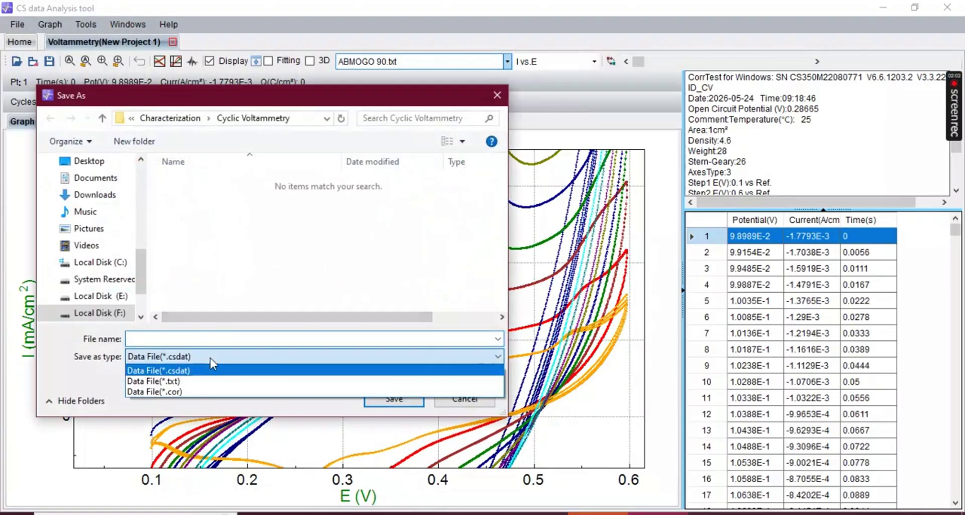
pyautogui.click(211, 381)
pyautogui.click(226, 341)
pyautogui.click(174, 338)
pyautogui.press('BackSpace')
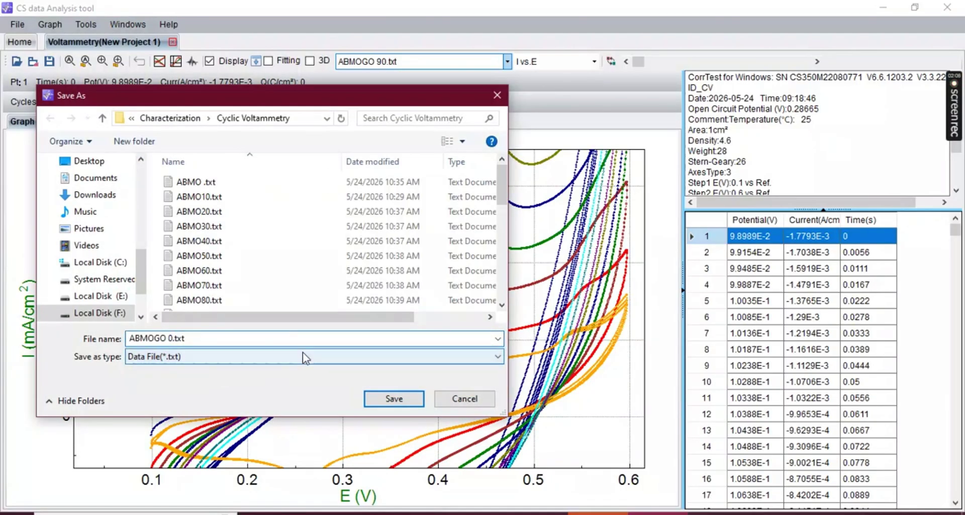
pyautogui.write('9')
pyautogui.click(393, 396)
# Make ABMOGO 100.txt the active file and export its active data under the file name ABMOGO 100.txt
pyautogui.click(443, 61)
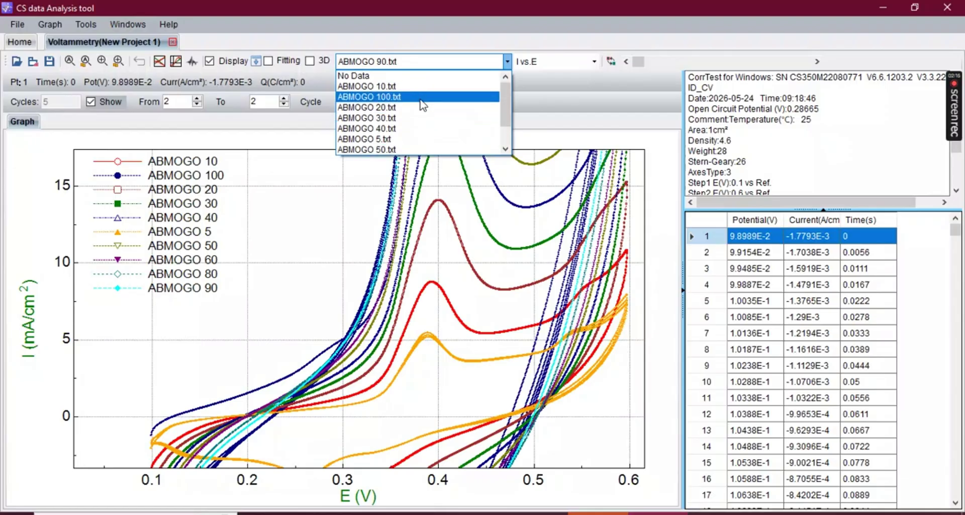
pyautogui.click(423, 97)
pyautogui.rightClick(325, 177)
pyautogui.click(363, 371)
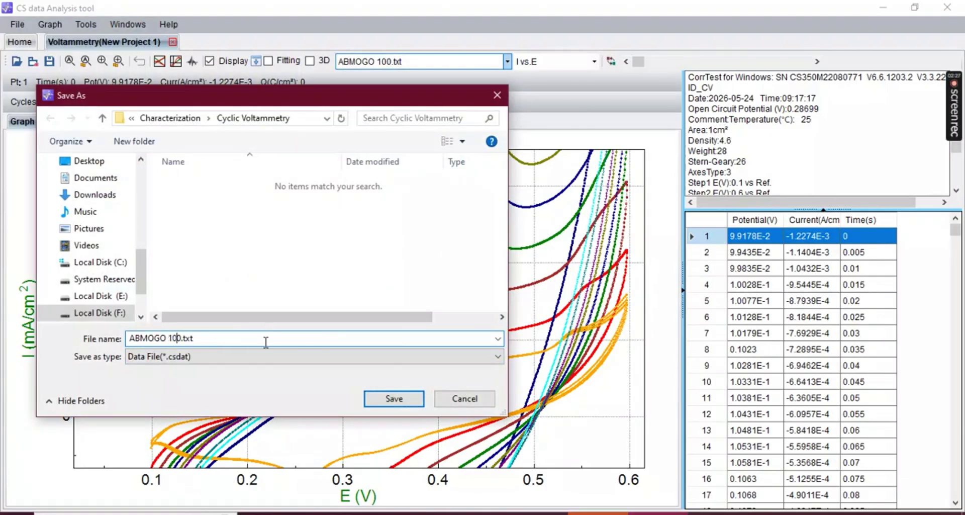
pyautogui.press('Return')
# Add ABMOGO 70.txt and ABMOGO 110.txt to the project's selected data files and load them into the graph
pyautogui.click(507, 61)
pyautogui.scroll(-1, 433, 100)
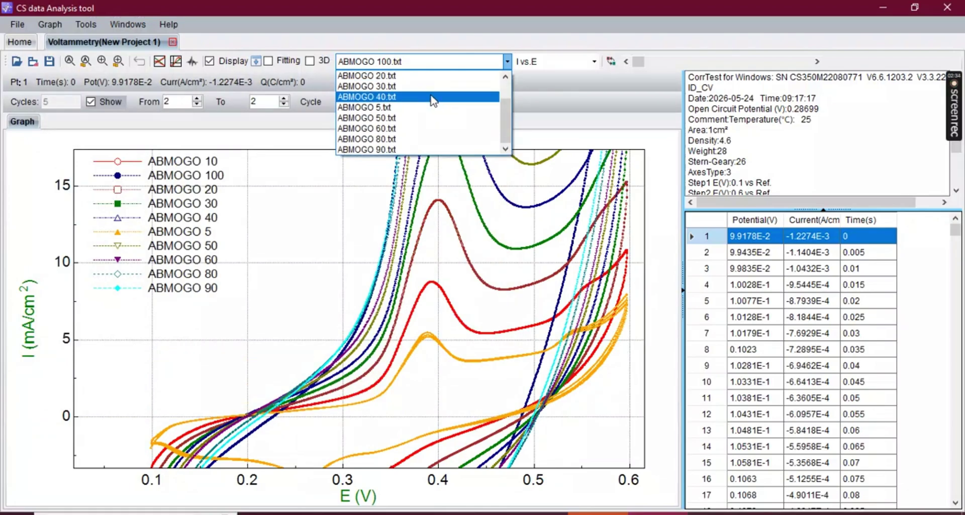
pyautogui.click(17, 62)
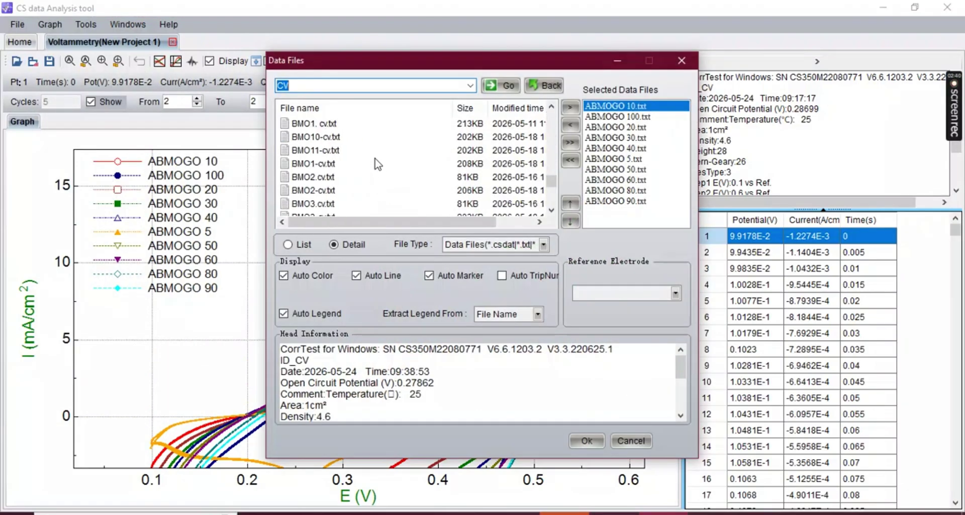
pyautogui.scroll(2, 377, 163)
pyautogui.doubleClick(377, 164)
pyautogui.scroll(2, 379, 167)
pyautogui.doubleClick(345, 191)
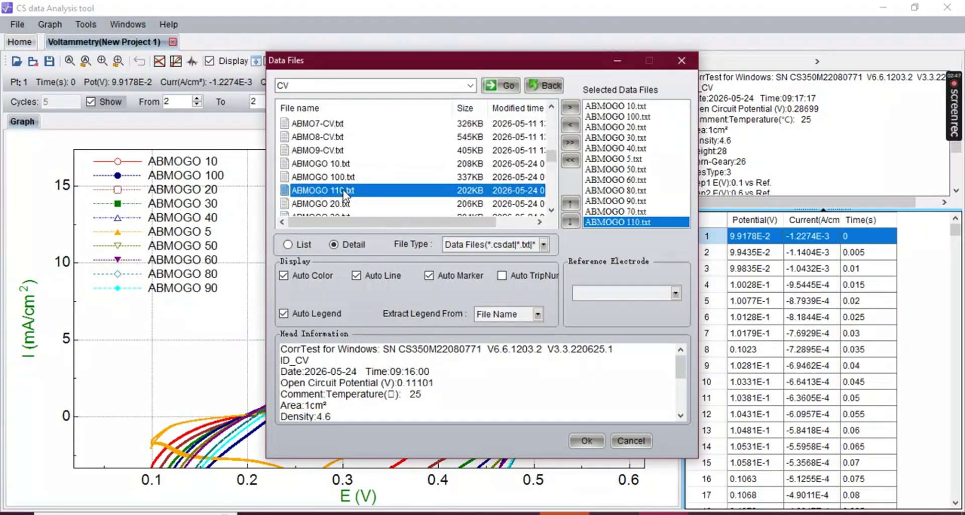
pyautogui.click(593, 442)
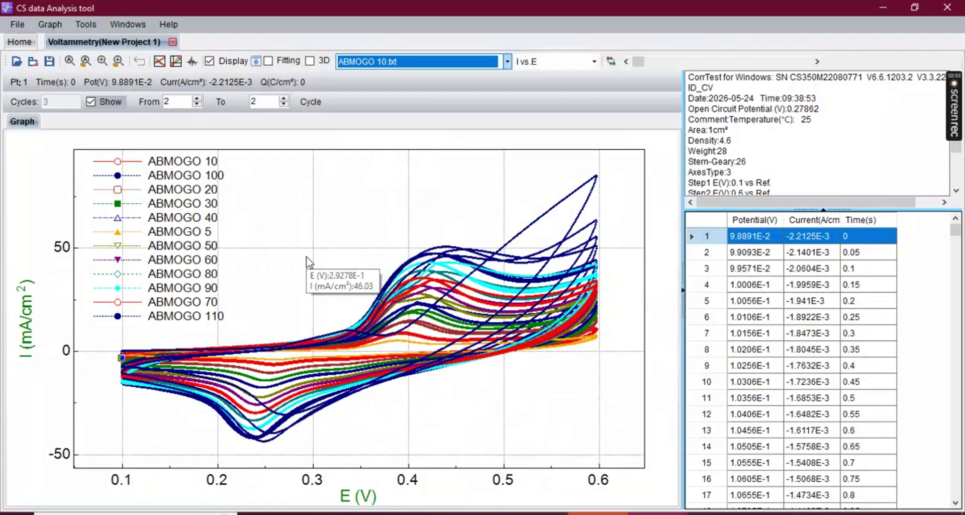
# Make ABMOGO 70.txt the active file and export its active data under the file name ABMOGO 70.txt
pyautogui.click(507, 62)
pyautogui.scroll(-2, 417, 144)
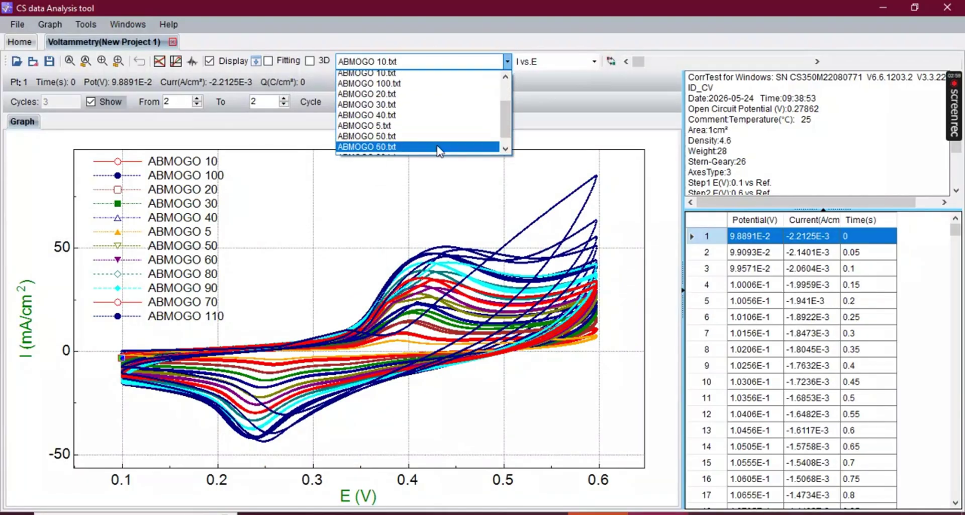
pyautogui.click(417, 143)
pyautogui.rightClick(331, 205)
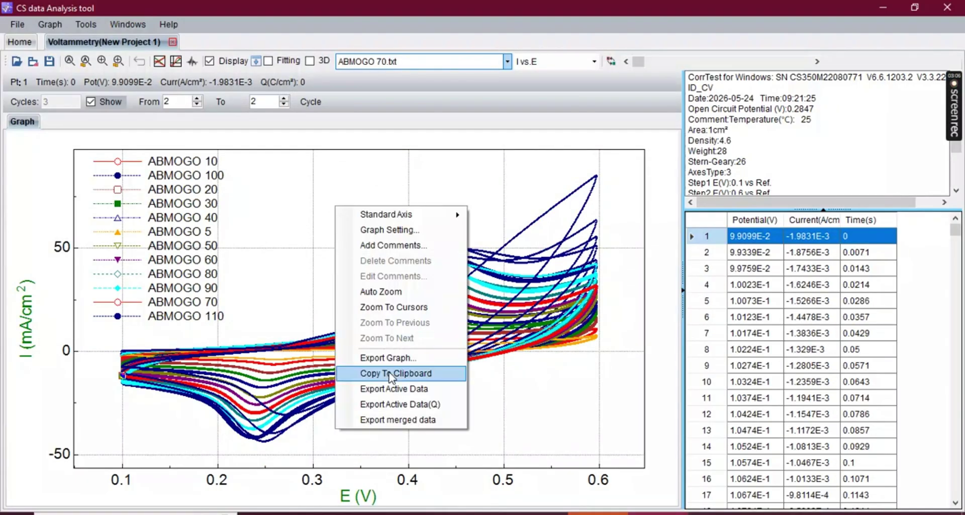
pyautogui.click(392, 396)
pyautogui.write('ABMOGO 20.txt')
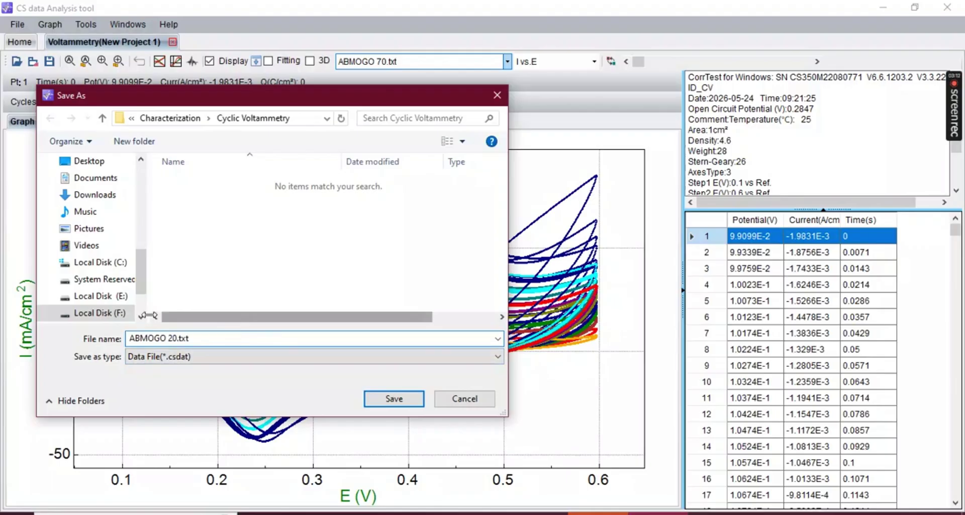
pyautogui.click(169, 339)
pyautogui.press('Delete')
pyautogui.write('7')
pyautogui.click(392, 398)
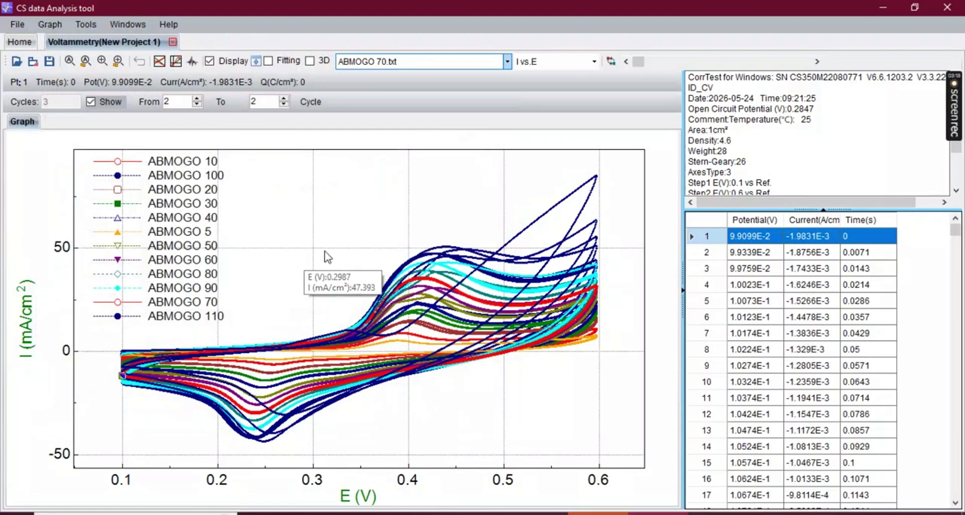
# Make ABMOGO 110.txt the active file and start exporting its active data with .txt as the data file type
pyautogui.click(470, 61)
pyautogui.click(443, 146)
pyautogui.rightClick(348, 194)
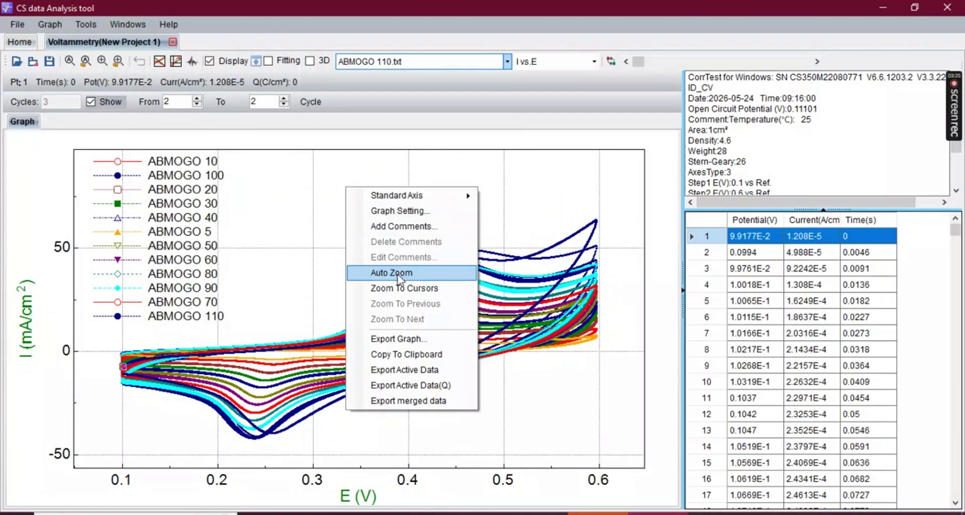
pyautogui.click(387, 369)
pyautogui.click(253, 356)
pyautogui.click(246, 382)
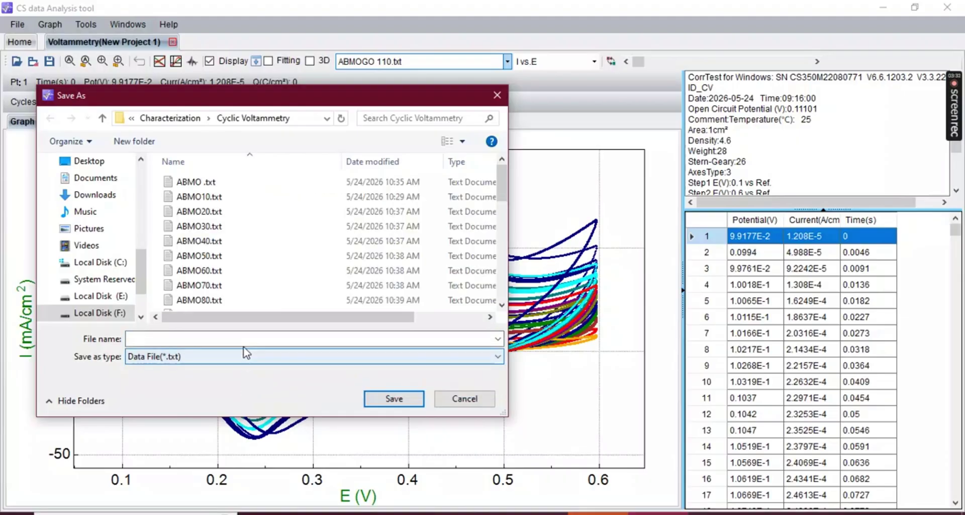
# Name the exported file ABMOGO 110.txt and save it in the Cyclic Voltammetry folder
pyautogui.click(247, 339)
pyautogui.write('ABMOGO 20.txt')
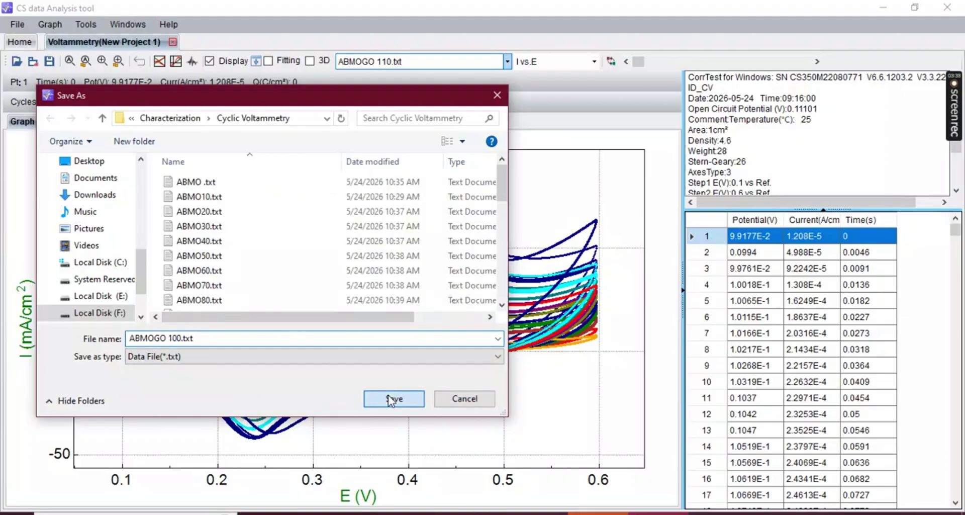
pyautogui.click(391, 399)
pyautogui.click(573, 268)
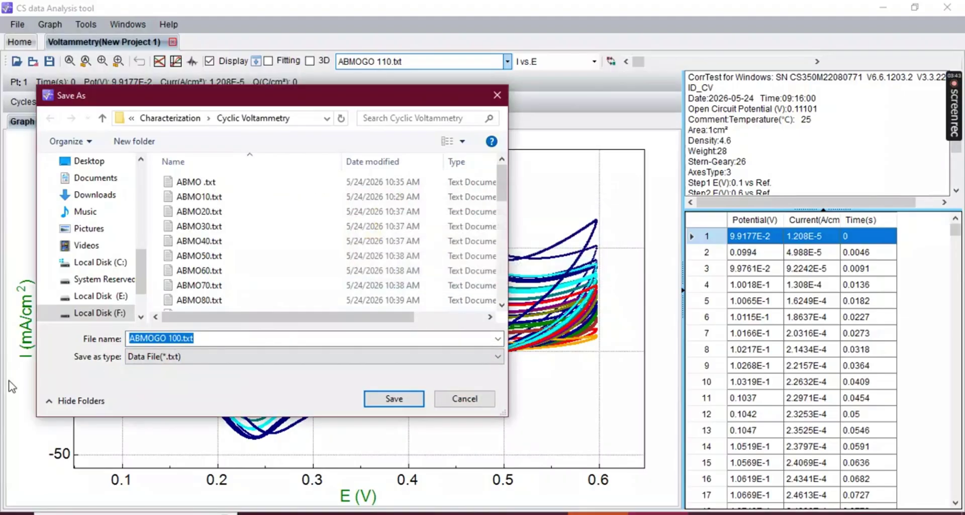
pyautogui.click(179, 340)
pyautogui.press('BackSpace')
pyautogui.write('1')
pyautogui.click(395, 399)
# Make ABMOGO 70.txt the active file and export its active data as a .txt data file, replacing the existing ABMOGO 70.txt
pyautogui.click(438, 61)
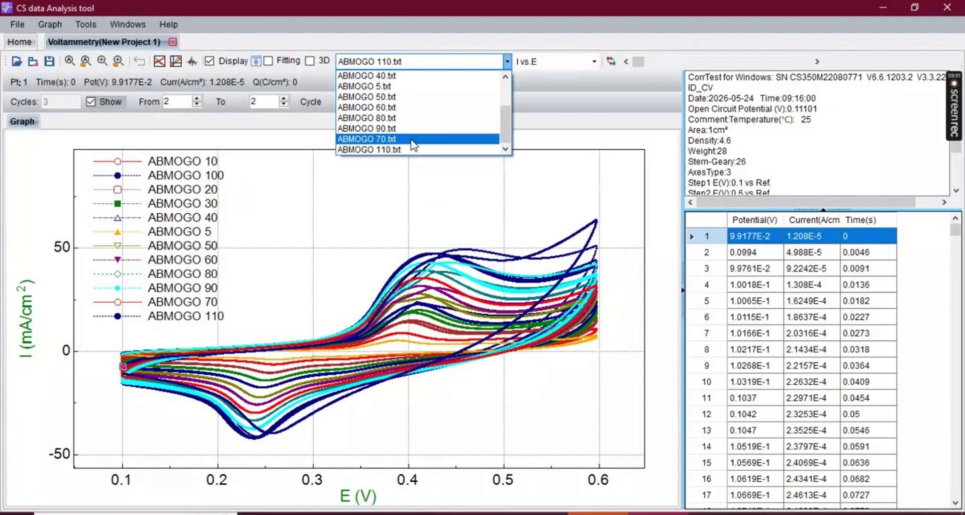
pyautogui.click(412, 139)
pyautogui.rightClick(310, 312)
pyautogui.click(354, 471)
pyautogui.click(261, 372)
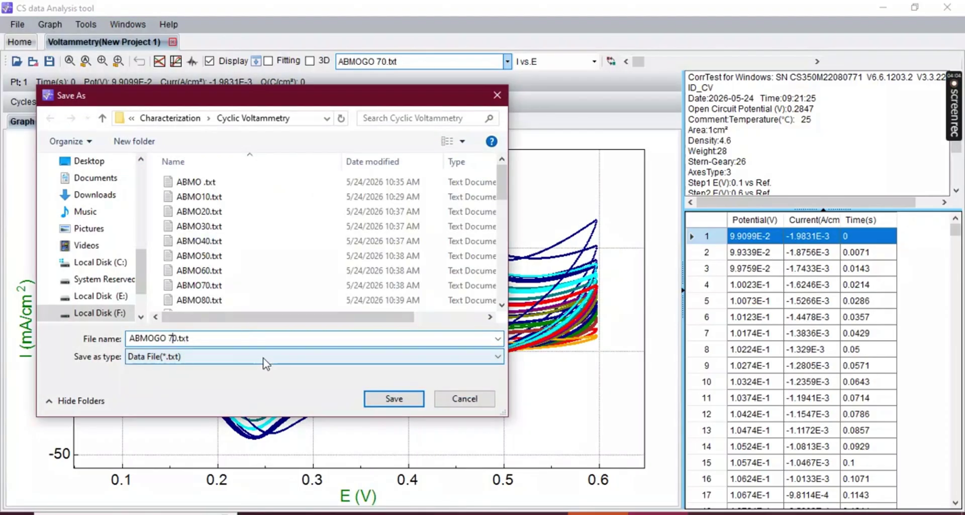
pyautogui.scroll(-6, 323, 259)
pyautogui.click(394, 398)
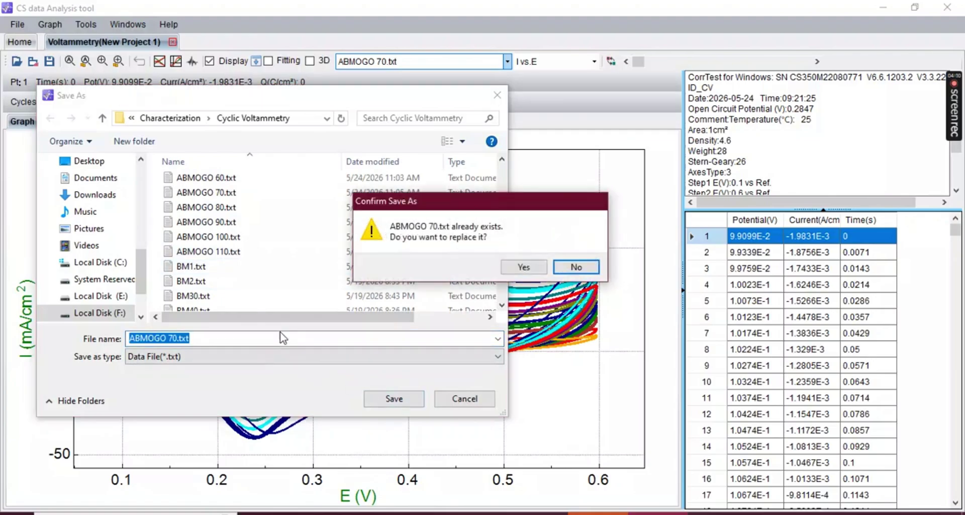
pyautogui.click(521, 325)
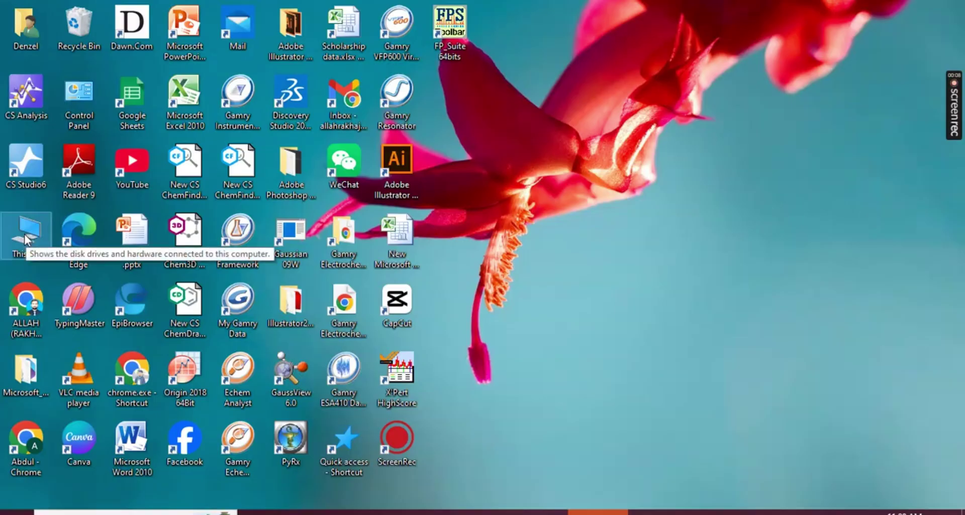
# Switch to File Explorer and open the folder F:\Bi2MoO6\Characterization\Cyclic Voltammetry
pyautogui.doubleClick(25, 239)
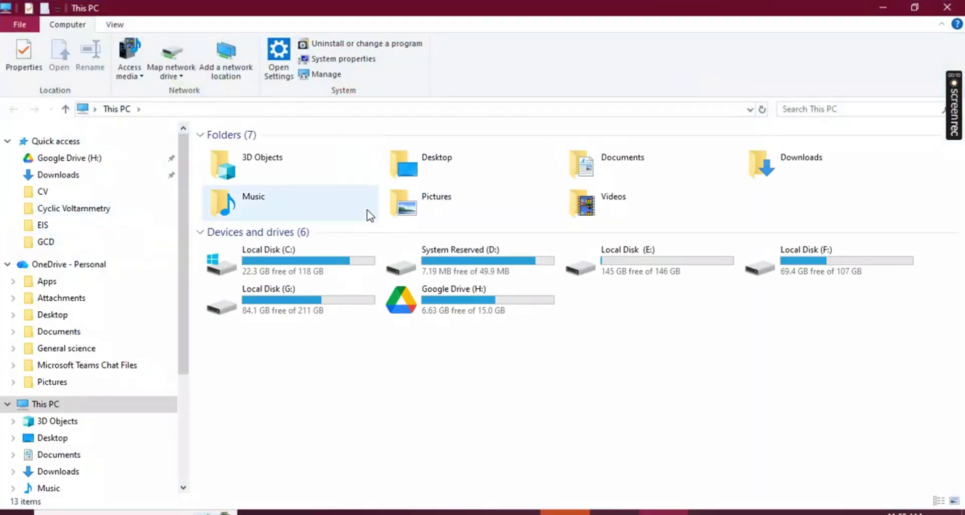
pyautogui.click(828, 259)
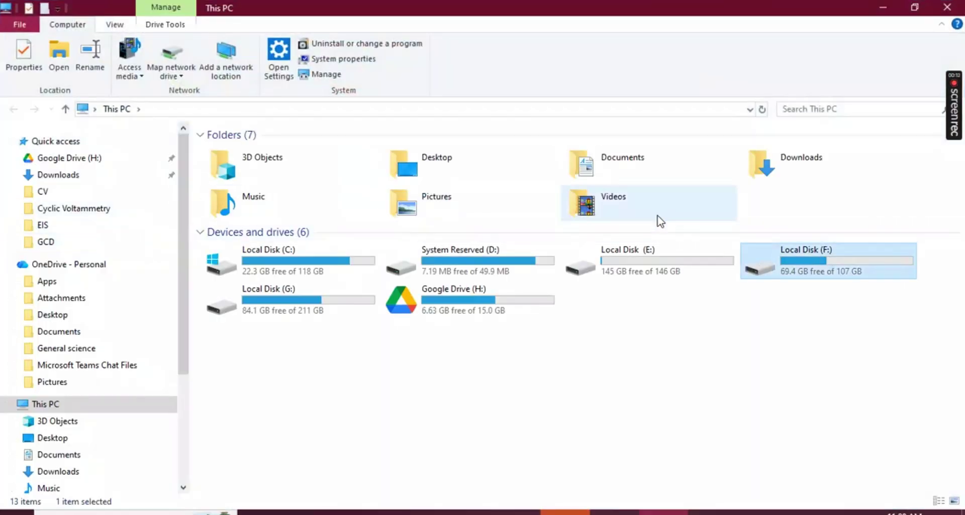
pyautogui.click(780, 250)
pyautogui.click(825, 278)
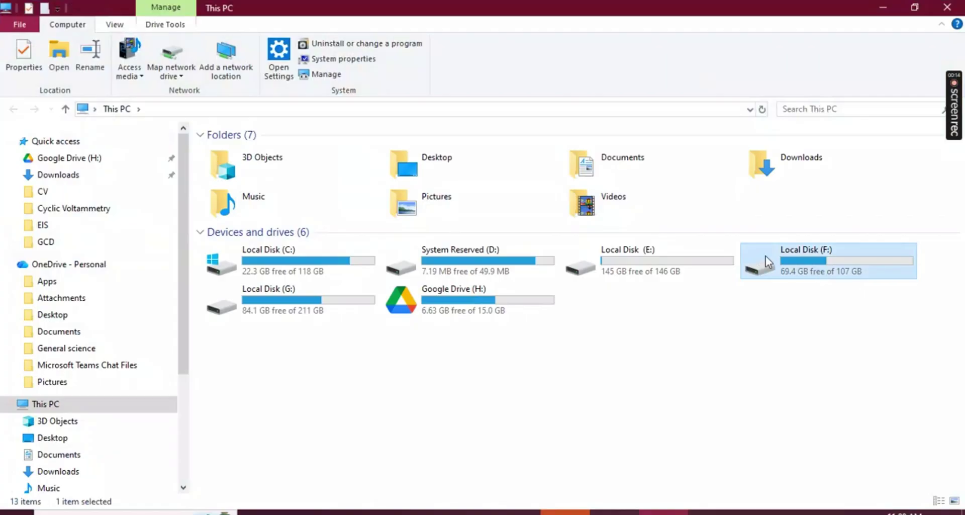
pyautogui.doubleClick(825, 278)
pyautogui.doubleClick(336, 135)
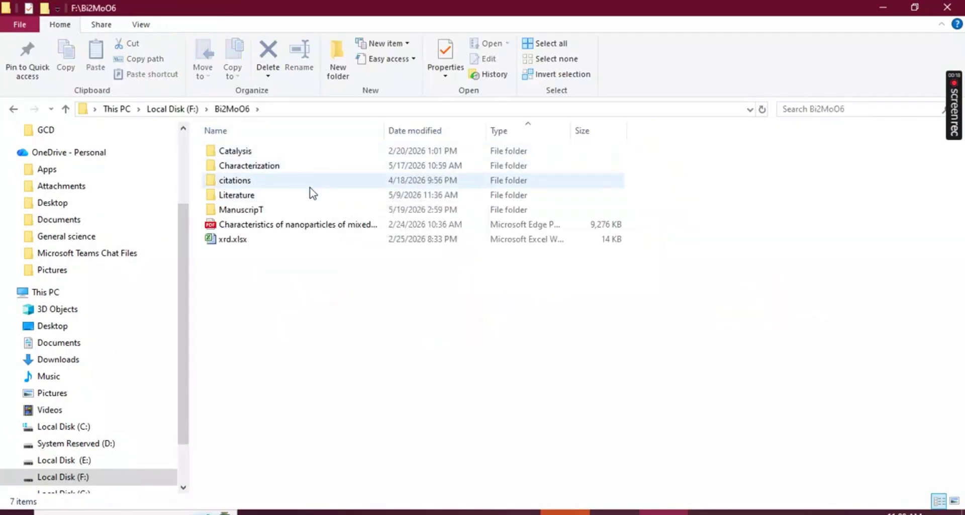
pyautogui.click(320, 171)
pyautogui.doubleClick(320, 170)
pyautogui.click(320, 170)
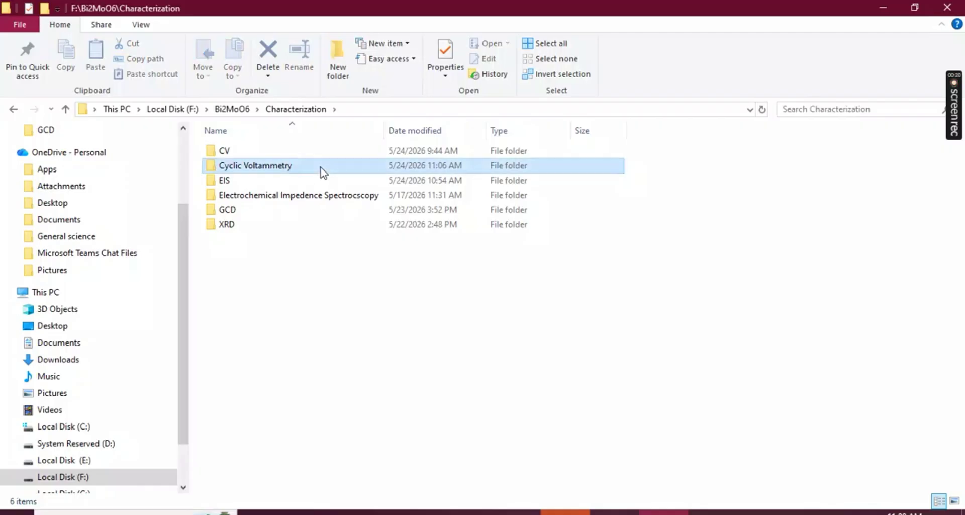
pyautogui.doubleClick(319, 170)
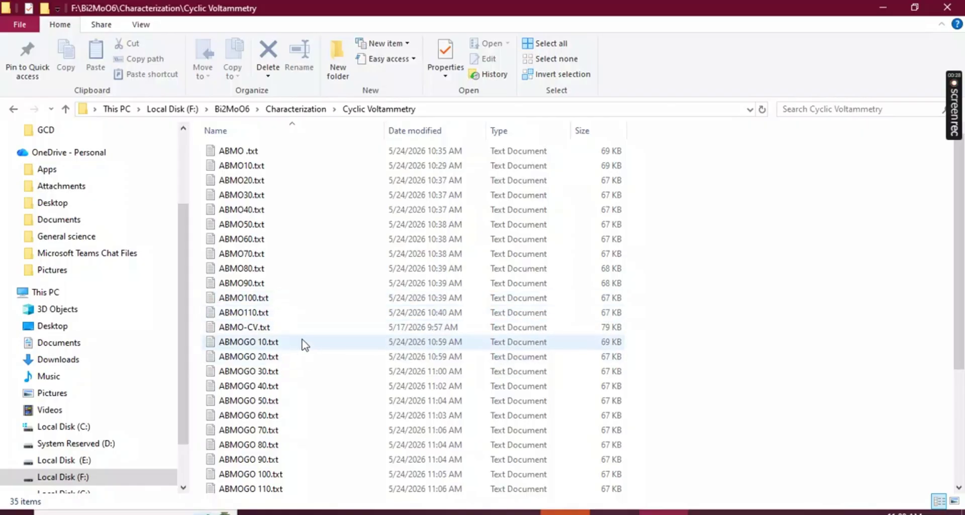
# Select the exported files from ABMOGO 10.txt through ABMOGO 110.txt and open them all in Notepad
pyautogui.scroll(-1, 304, 344)
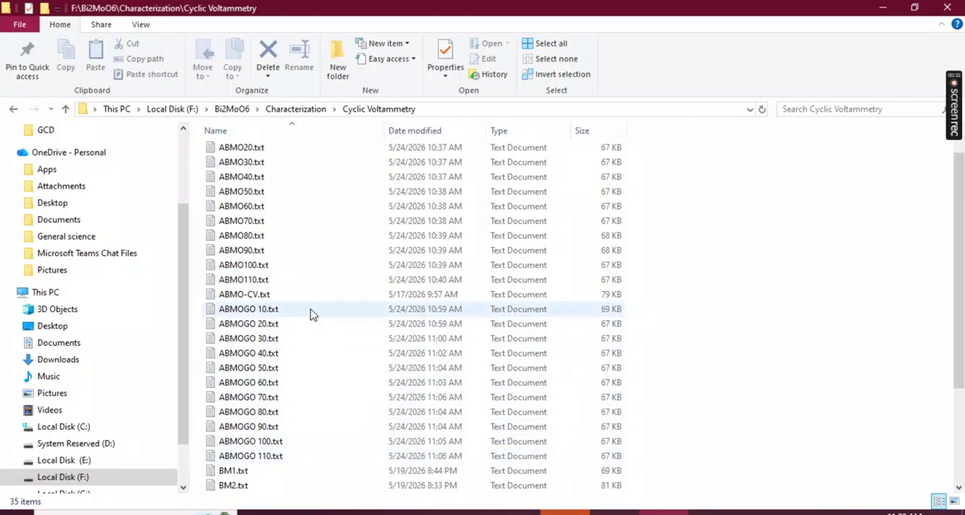
pyautogui.moveTo(658, 308); pyautogui.dragTo(281, 460)
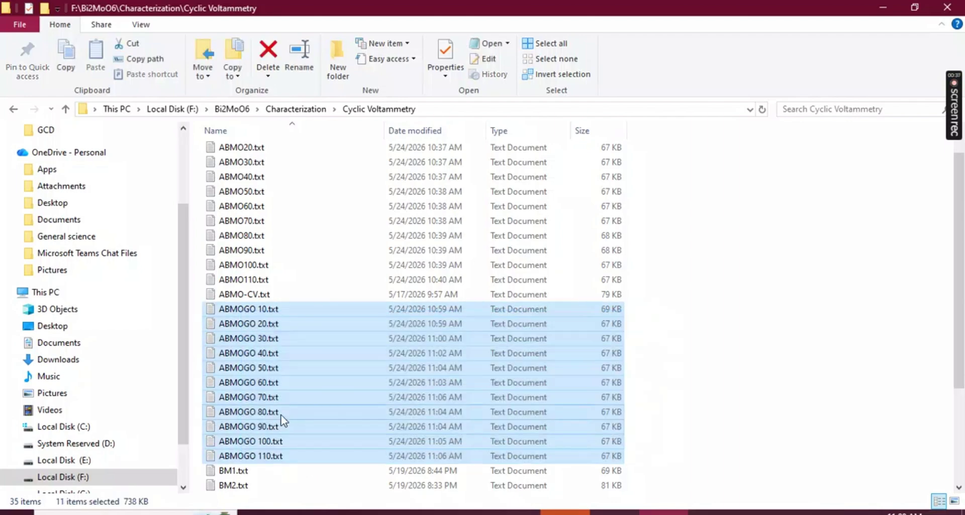
pyautogui.rightClick(282, 418)
pyautogui.click(315, 131)
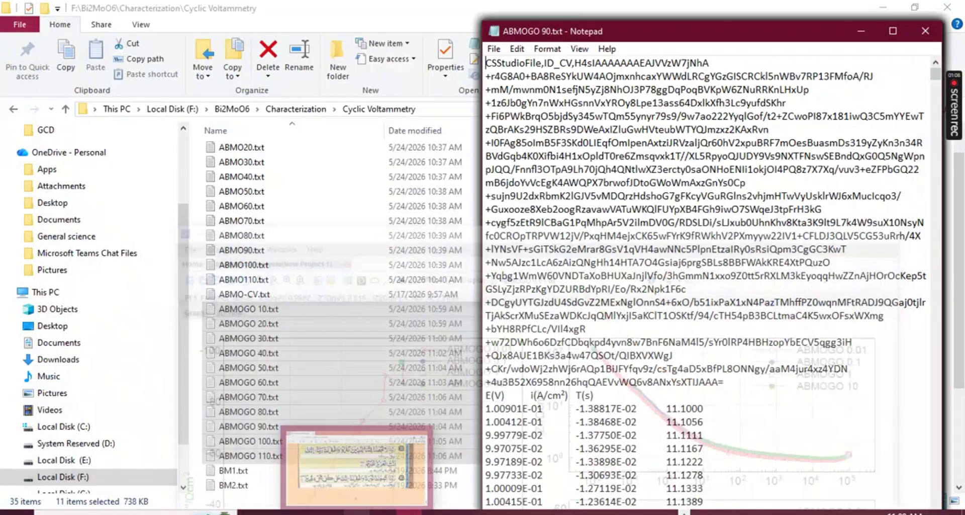
pyautogui.moveTo(589, 512)
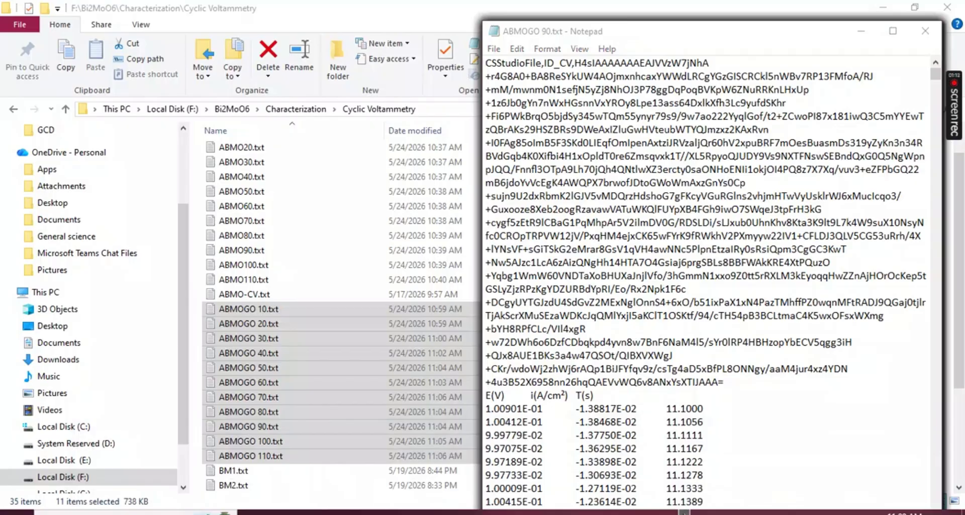
# Cut all the data from ABMOGO 10.txt and close the file without saving the changes
pyautogui.click(463, 512)
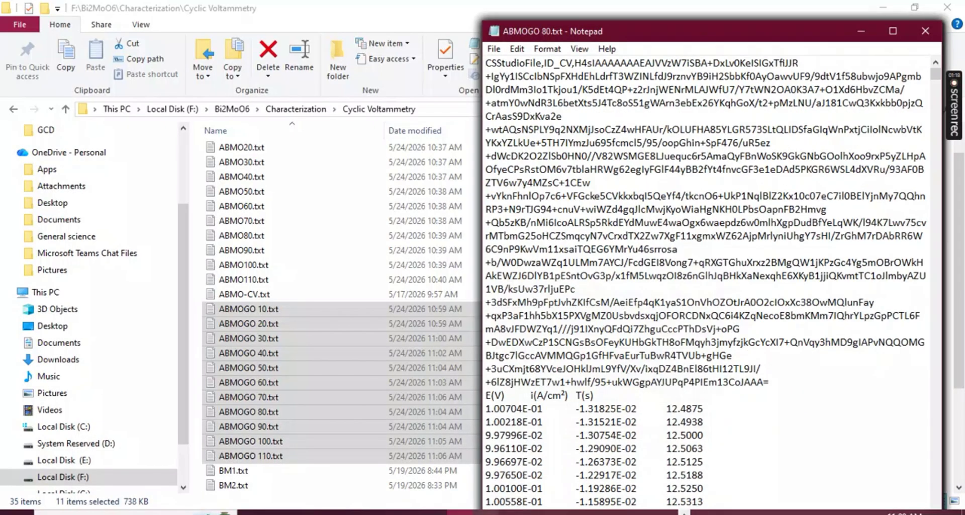
pyautogui.hotkey('ctrl', 'a')
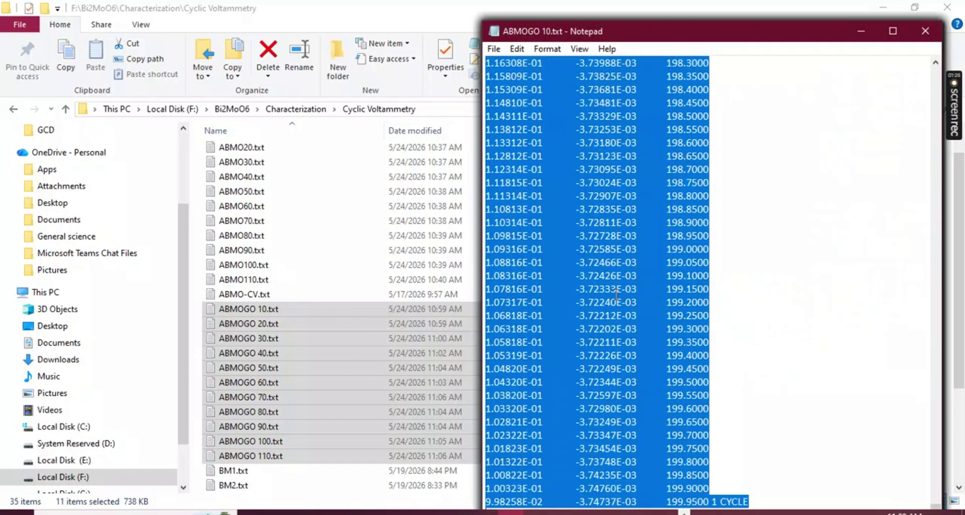
pyautogui.hotkey('ctrl', 'x')
pyautogui.click(926, 30)
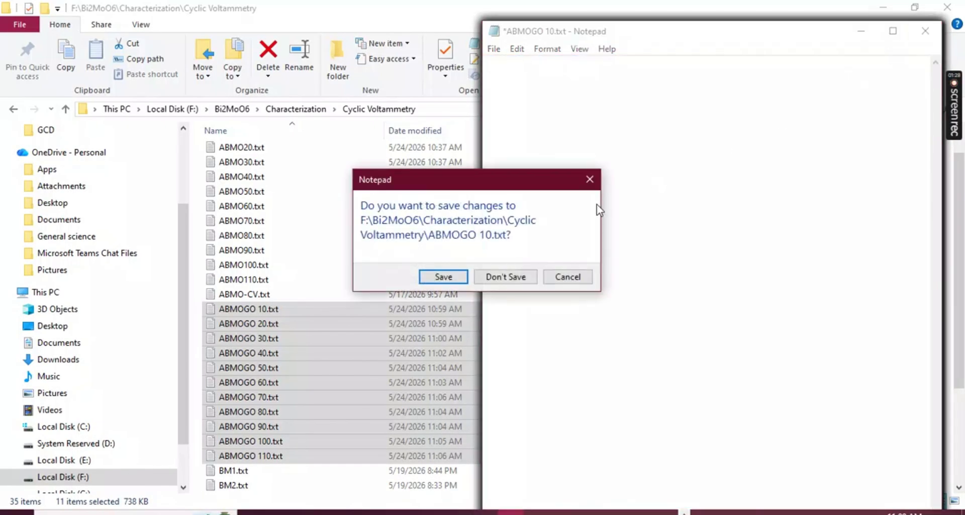
pyautogui.click(506, 277)
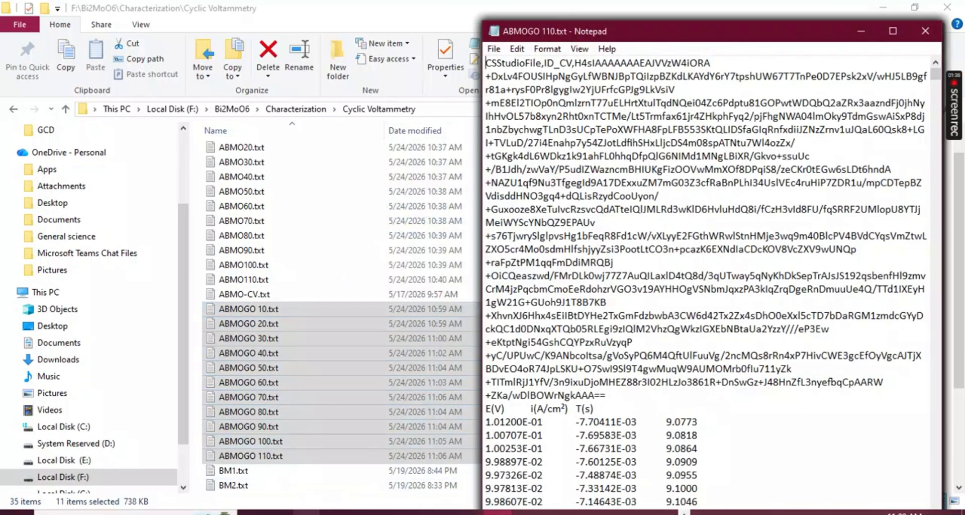
# Switch to OriginPro and maximize the empty Book1 worksheet window
pyautogui.click(307, 512)
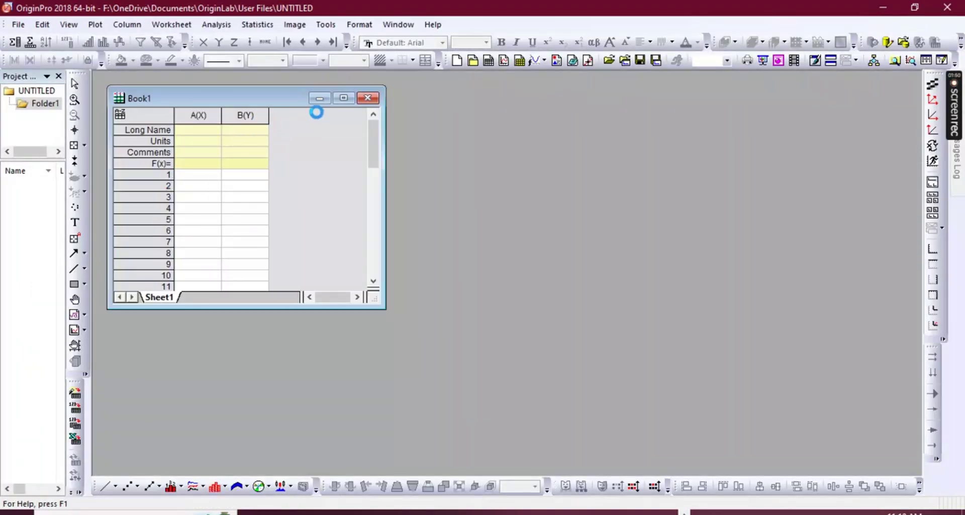
pyautogui.click(344, 98)
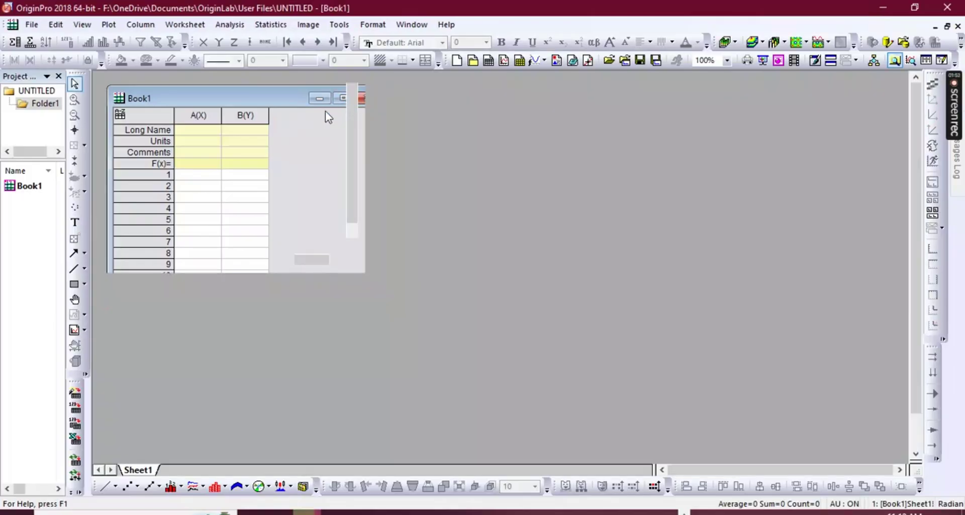
pyautogui.click(233, 141)
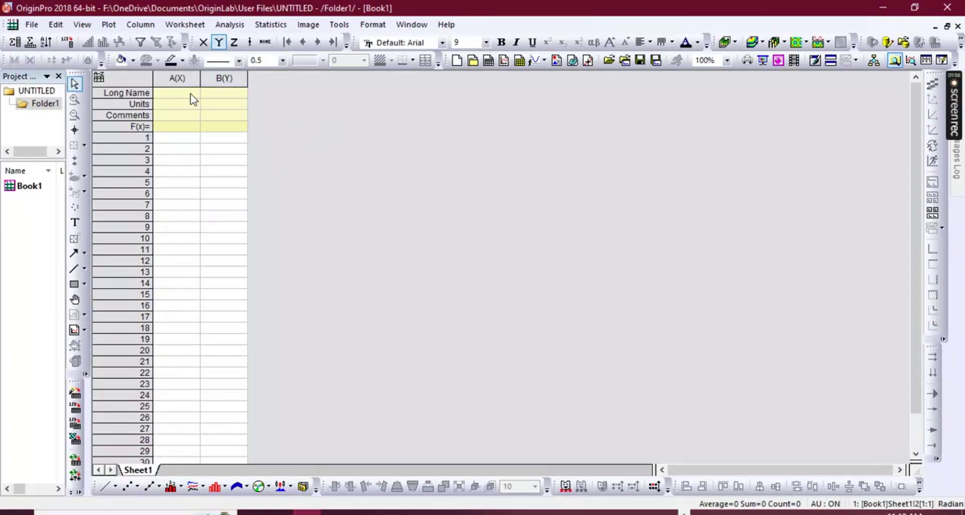
# Add 30 new columns to the Book1 worksheet
pyautogui.rightClick(325, 138)
pyautogui.click(289, 130)
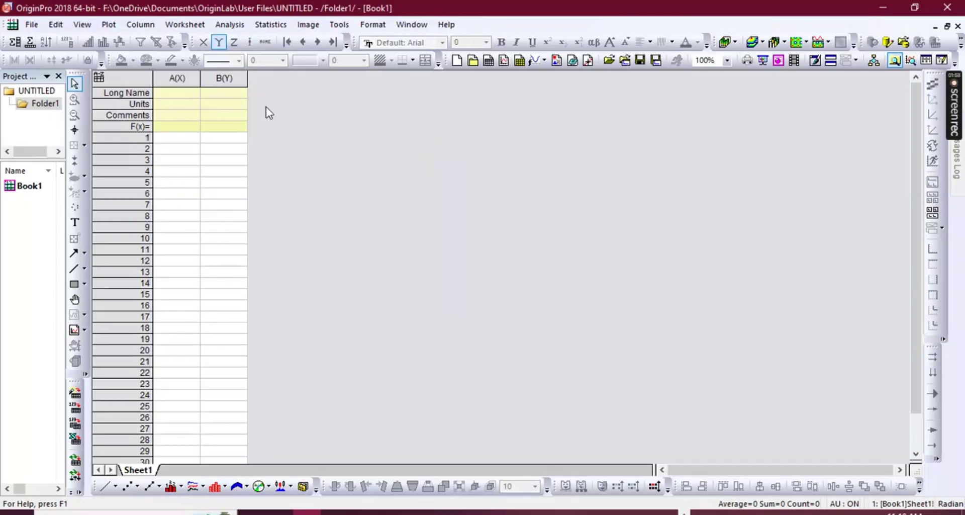
pyautogui.click(132, 29)
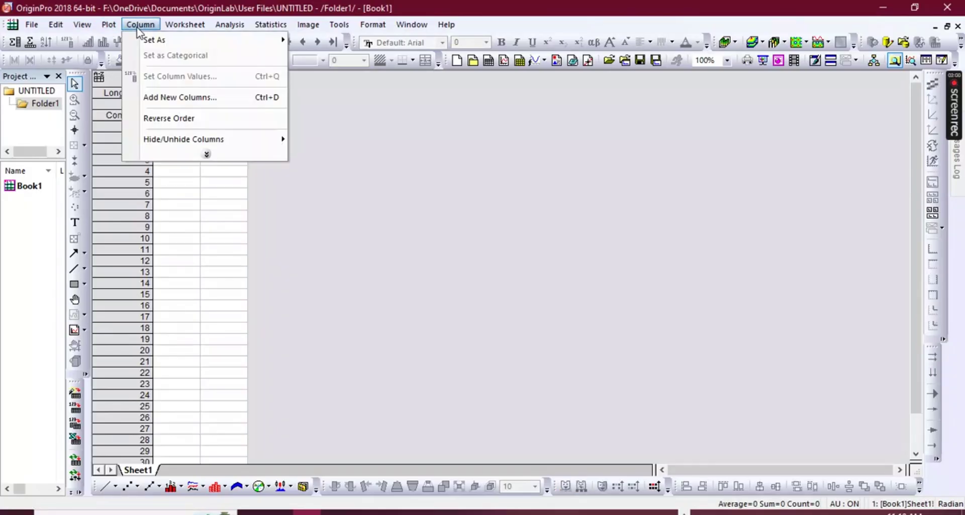
pyautogui.click(181, 98)
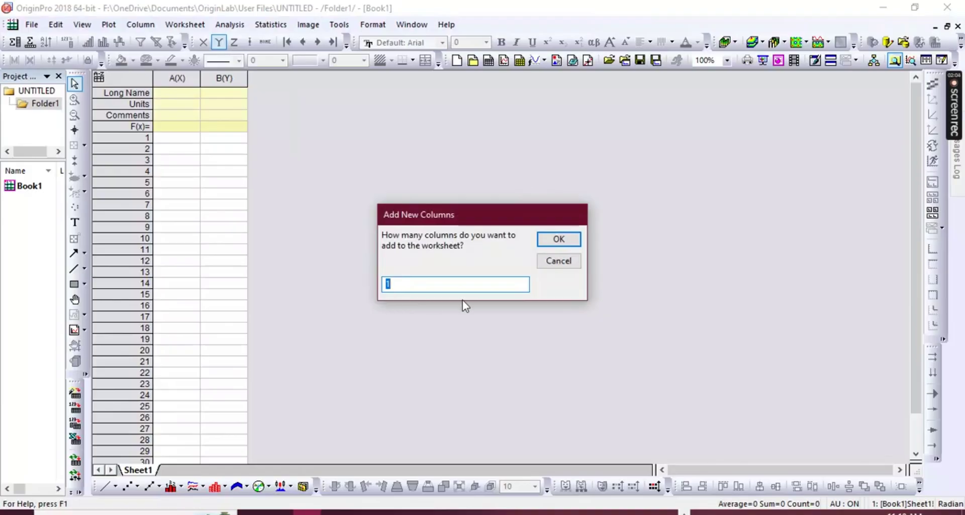
pyautogui.write('23')
pyautogui.press('Left')
pyautogui.press('Left')
pyautogui.press('BackSpace')
pyautogui.click(571, 242)
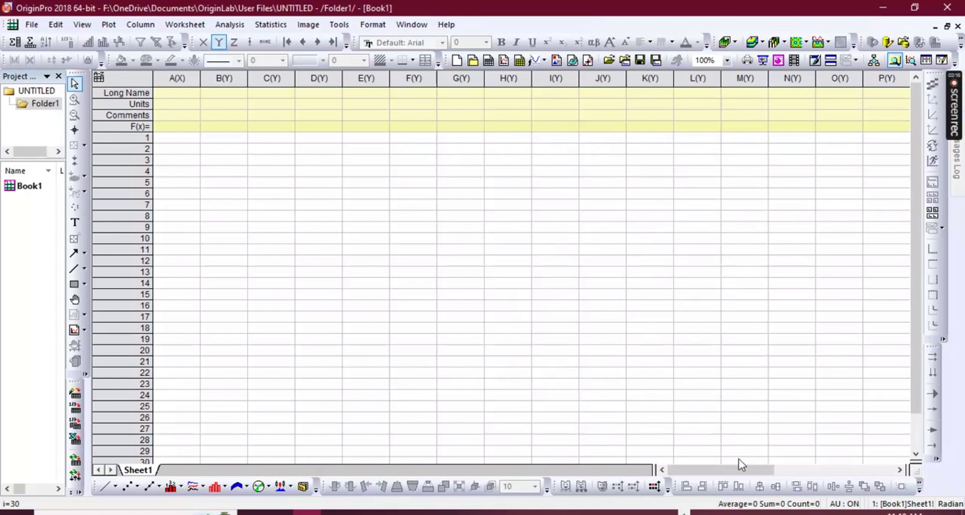
# Paste the cut ABMOGO 10.txt data into the worksheet starting at column C, row 1
pyautogui.click(280, 139)
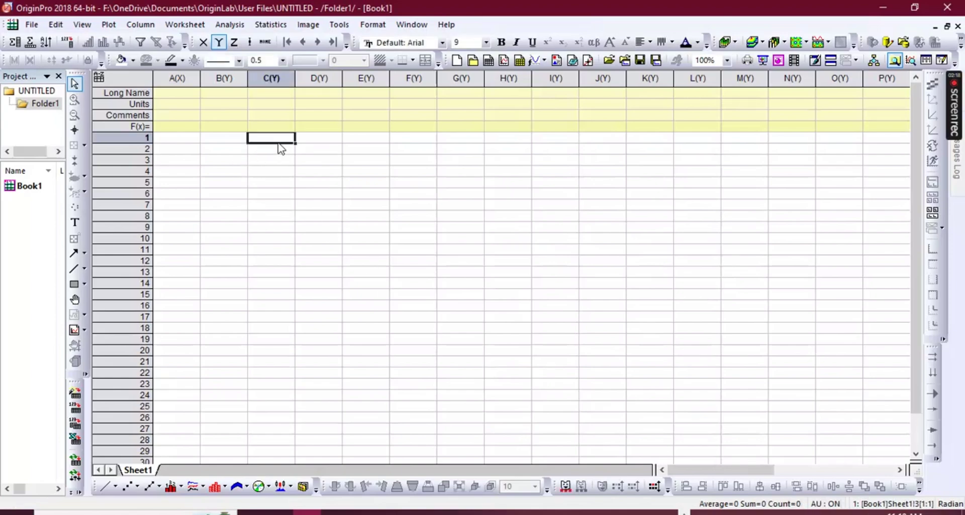
pyautogui.rightClick(280, 144)
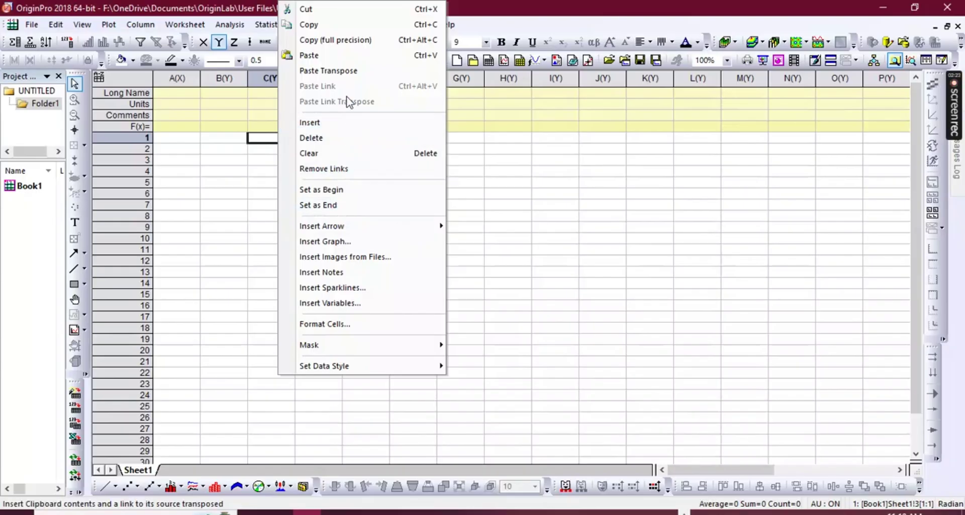
pyautogui.click(344, 57)
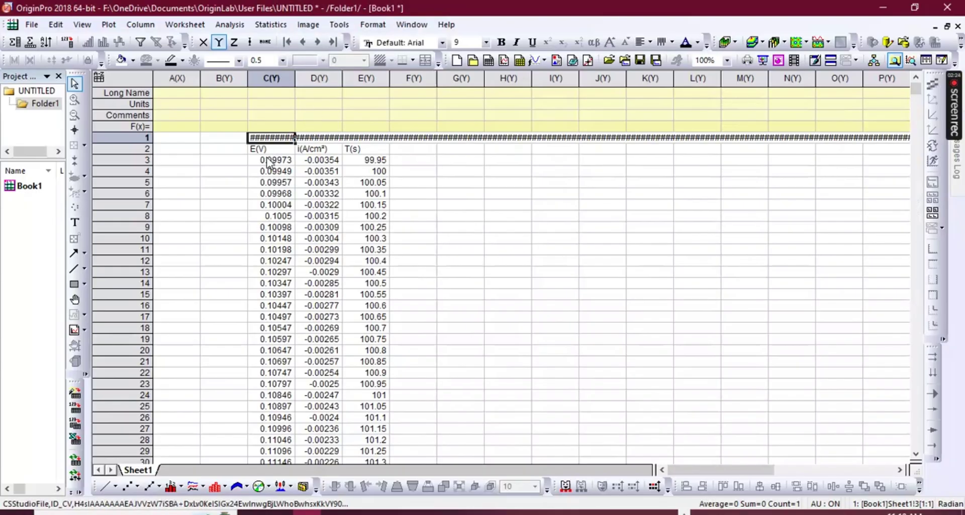
pyautogui.click(408, 138)
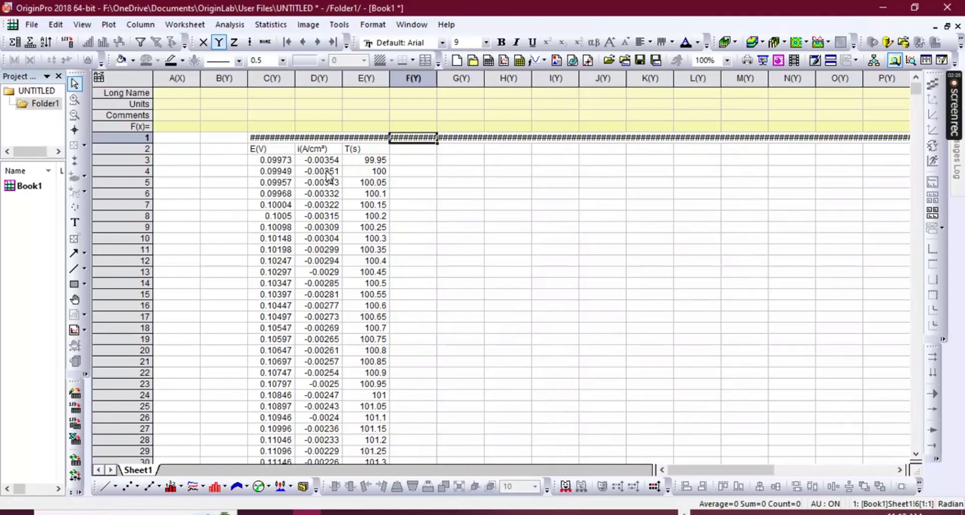
# Set the Long Name of column D to 10 and delete the T(s) column E
pyautogui.click(320, 93)
pyautogui.write('10')
pyautogui.rightClick(376, 79)
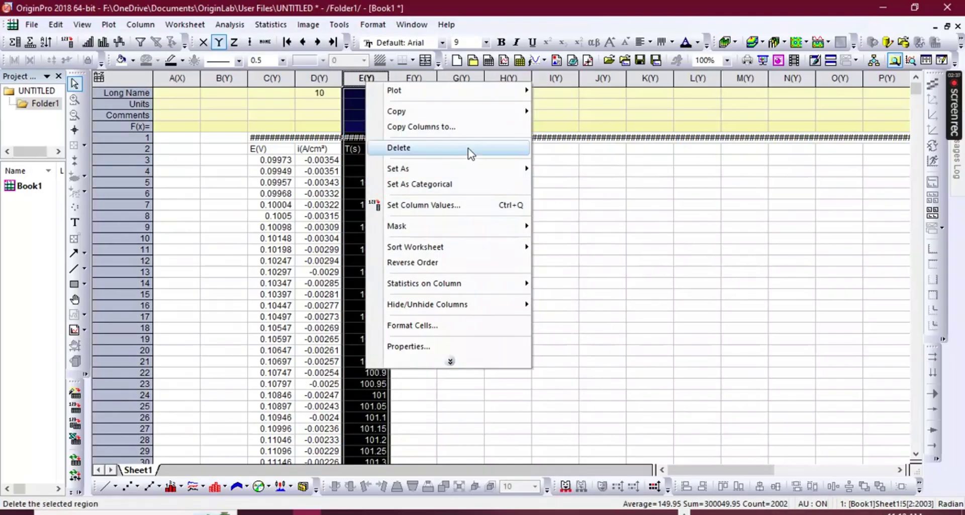
pyautogui.click(453, 147)
# Copy all ABMOGO 20.txt data from Notepad into the worksheet from column E, row 1, and delete its T(s) column
pyautogui.click(418, 512)
pyautogui.click(418, 512)
pyautogui.hotkey('ctrl', 'a')
pyautogui.hotkey('ctrl', 'c')
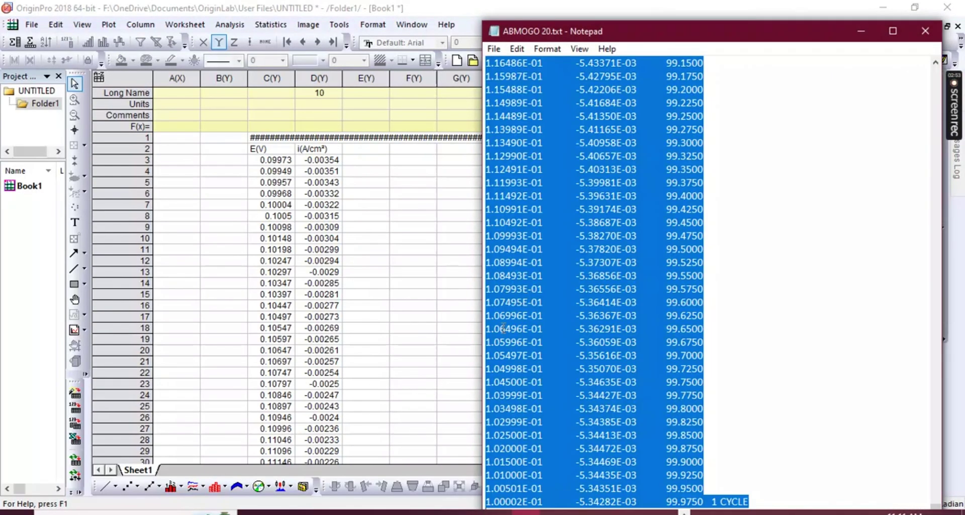
pyautogui.click(366, 138)
pyautogui.hotkey('ctrl', 'v')
pyautogui.rightClick(461, 81)
pyautogui.click(493, 147)
# Copy all ABMOGO 30.txt data into the worksheet from column G, row 1, and delete its T(s) column
pyautogui.click(418, 512)
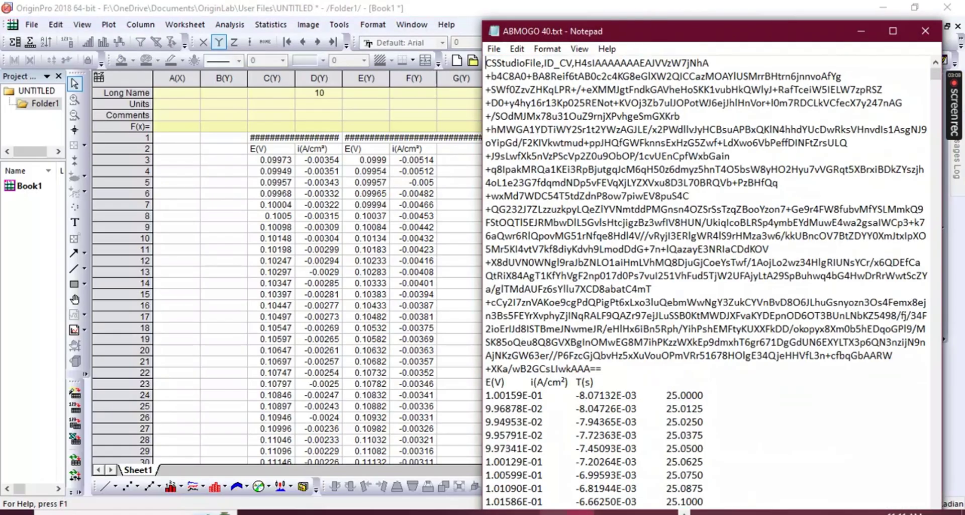
pyautogui.hotkey('ctrl', 'a')
pyautogui.click(460, 138)
pyautogui.hotkey('ctrl', 'v')
pyautogui.rightClick(555, 79)
pyautogui.click(594, 147)
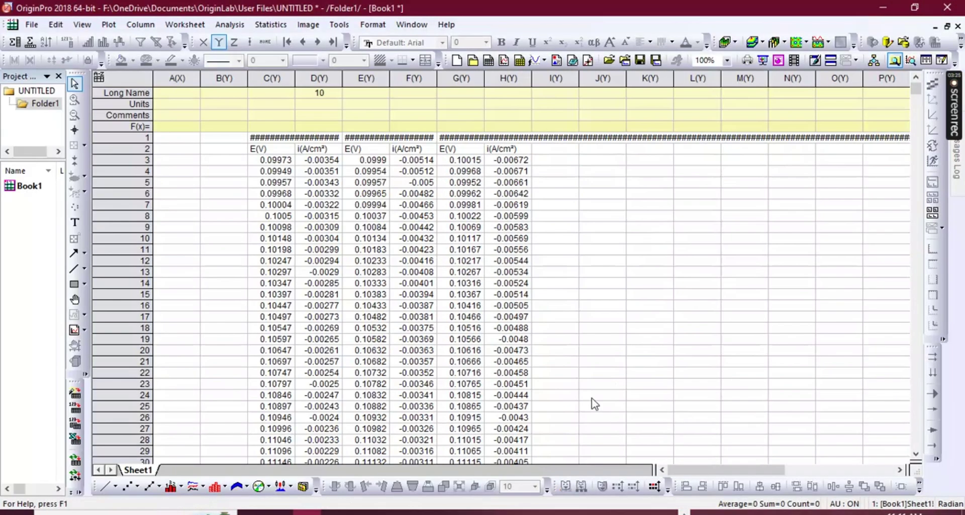
# Copy all ABMOGO 40.txt data into the worksheet from column I, row 1, and delete its T(s) column
pyautogui.click(418, 512)
pyautogui.hotkey('ctrl', 'a')
pyautogui.hotkey('ctrl', 'c')
pyautogui.click(557, 138)
pyautogui.hotkey('ctrl', 'v')
pyautogui.rightClick(650, 79)
pyautogui.click(690, 148)
# Copy all ABMOGO 50.txt data into the worksheet from column K, row 1, and delete its T(s) column
pyautogui.click(417, 512)
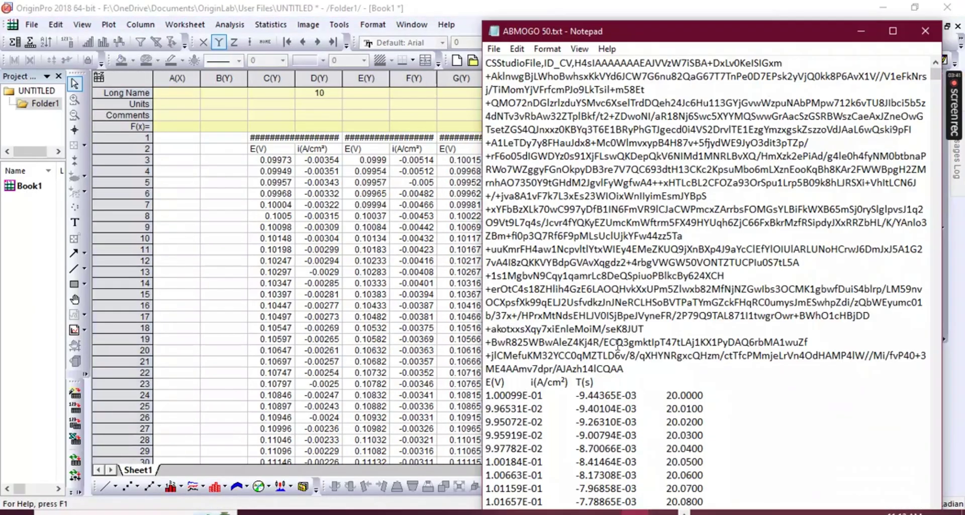
pyautogui.hotkey('ctrl', 'a')
pyautogui.hotkey('ctrl', 'c')
pyautogui.click(662, 139)
pyautogui.hotkey('ctrl', 'v')
pyautogui.press('Return')
pyautogui.rightClick(746, 79)
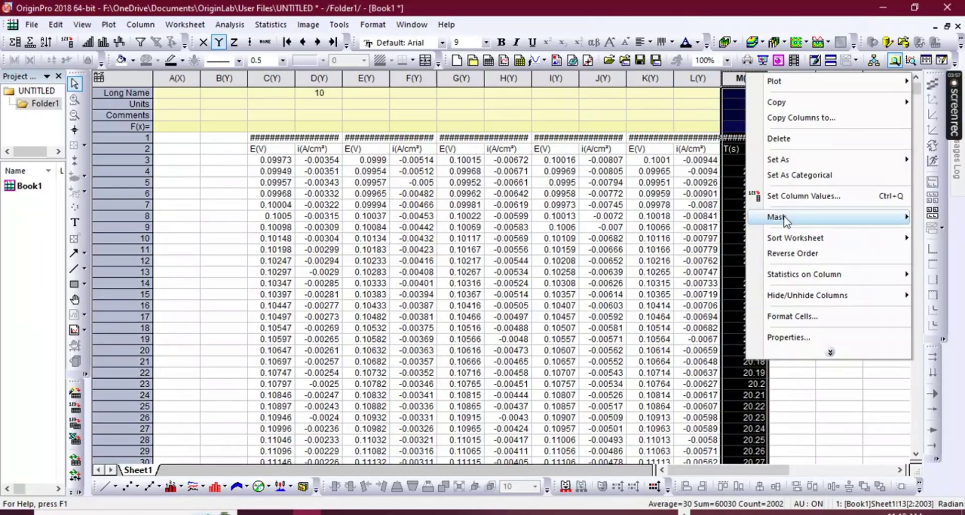
pyautogui.click(785, 147)
# Copy all ABMOGO 70.txt data into the worksheet from column M, row 1, and delete its T(s) column
pyautogui.click(417, 512)
pyautogui.hotkey('ctrl', 'a')
pyautogui.hotkey('ctrl', 'c')
pyautogui.click(460, 321)
pyautogui.click(738, 139)
pyautogui.hotkey('ctrl', 'v')
pyautogui.rightClick(840, 79)
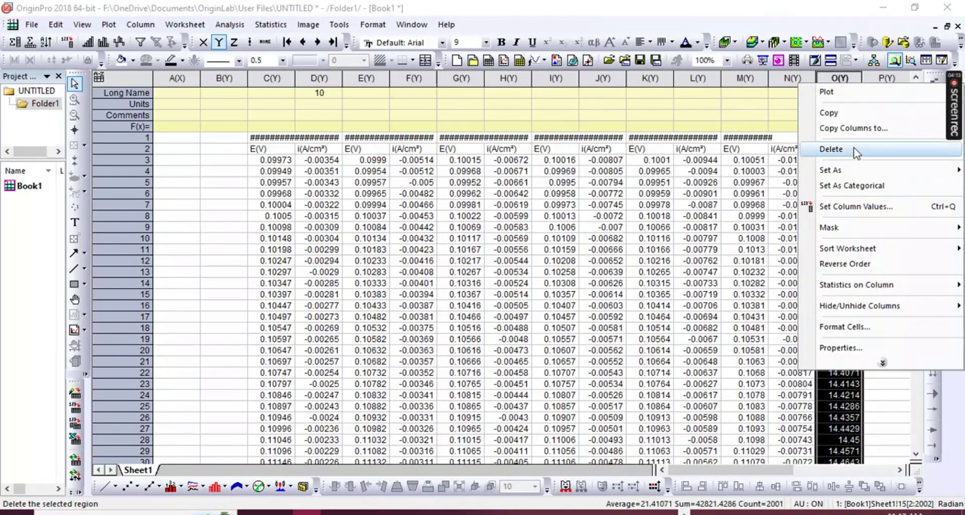
pyautogui.click(855, 150)
# Look through the open Notepad windows to find ABMOGO 80.txt
pyautogui.click(498, 512)
pyautogui.click(428, 483)
pyautogui.click(497, 512)
pyautogui.click(359, 472)
pyautogui.click(498, 512)
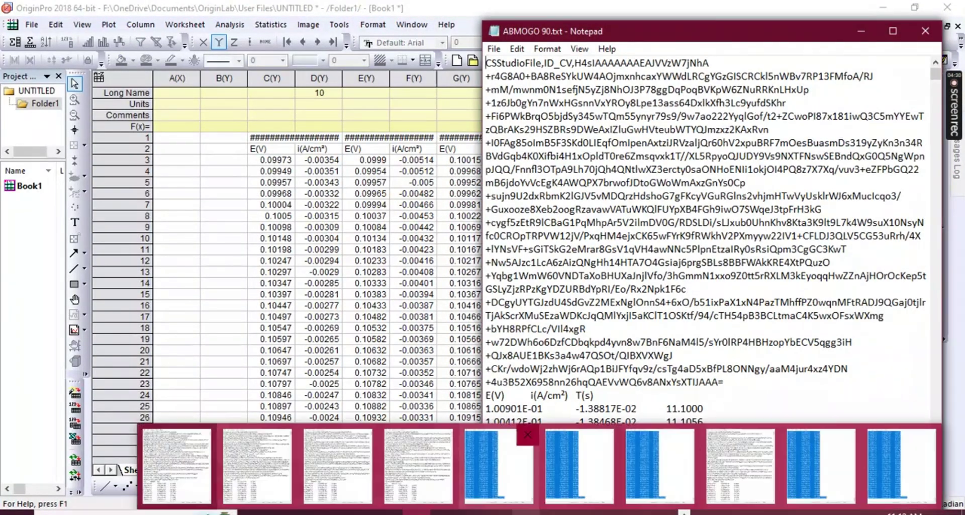
pyautogui.click(269, 473)
pyautogui.click(498, 512)
pyautogui.click(437, 473)
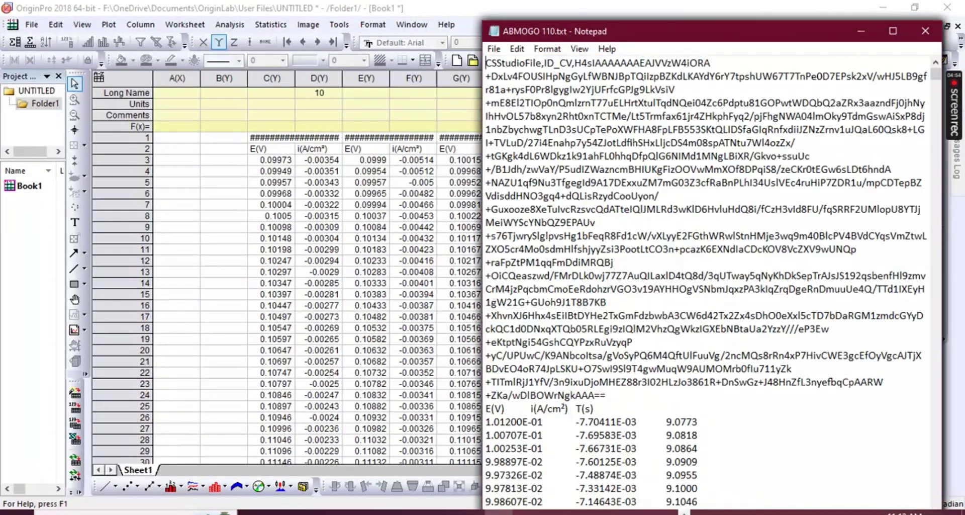
pyautogui.click(359, 473)
pyautogui.click(269, 472)
# Copy all ABMOGO 80.txt data into the worksheet from column O, row 1, and delete its T(s) column
pyautogui.moveTo(750, 352); pyautogui.dragTo(638, 368)
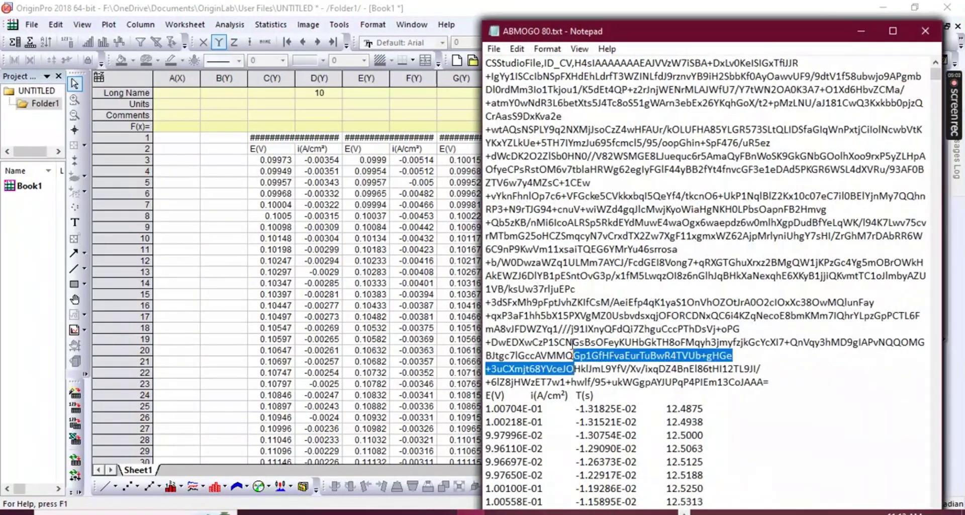
pyautogui.hotkey('ctrl', 'a')
pyautogui.hotkey('ctrl', 'c')
pyautogui.click(414, 372)
pyautogui.click(839, 138)
pyautogui.hotkey('ctrl', 'v')
pyautogui.moveTo(764, 470); pyautogui.dragTo(862, 470)
pyautogui.click(415, 79)
pyautogui.rightClick(416, 79)
pyautogui.click(443, 226)
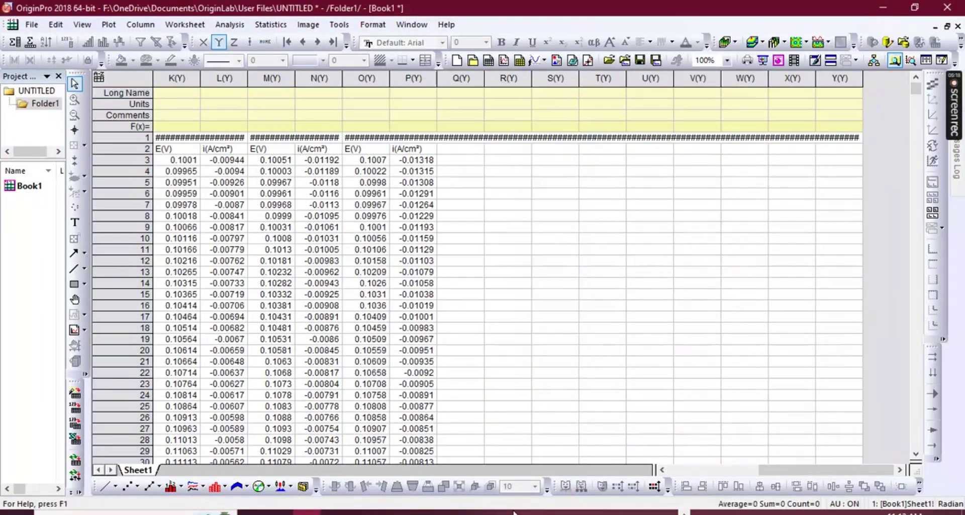
# Copy all ABMOGO 90.txt data into the worksheet from column Q, row 1, and delete its T(s) column
pyautogui.click(417, 512)
pyautogui.click(437, 472)
pyautogui.click(509, 472)
pyautogui.hotkey('ctrl', 'a')
pyautogui.hotkey('ctrl', 'c')
pyautogui.click(460, 138)
pyautogui.hotkey('ctrl', 'v')
pyautogui.click(556, 79)
pyautogui.rightClick(574, 94)
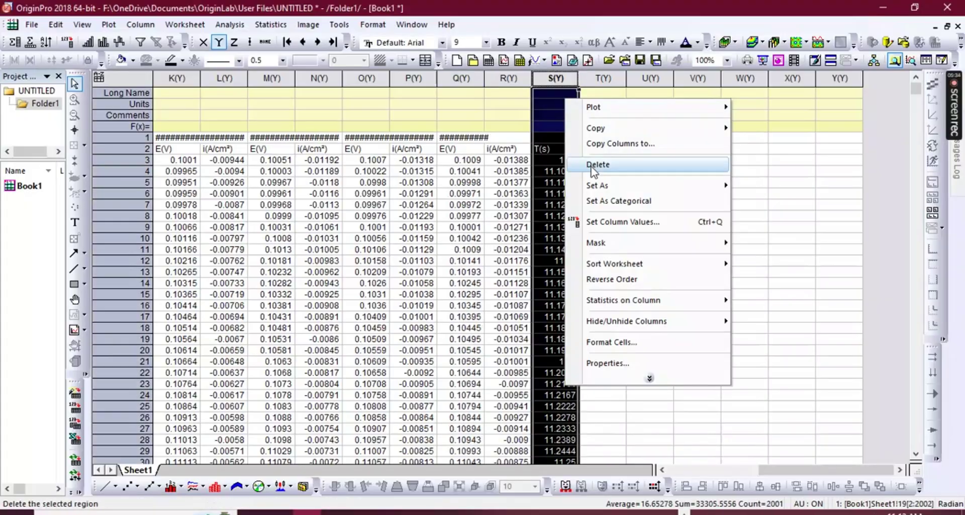
pyautogui.click(652, 168)
# Copy all ABMOGO 100.txt data into the worksheet from column S, row 1, and delete its T(s) column
pyautogui.click(444, 512)
pyautogui.hotkey('ctrl', 'a')
pyautogui.click(603, 137)
pyautogui.hotkey('ctrl', 'v')
pyautogui.click(698, 79)
pyautogui.rightClick(706, 82)
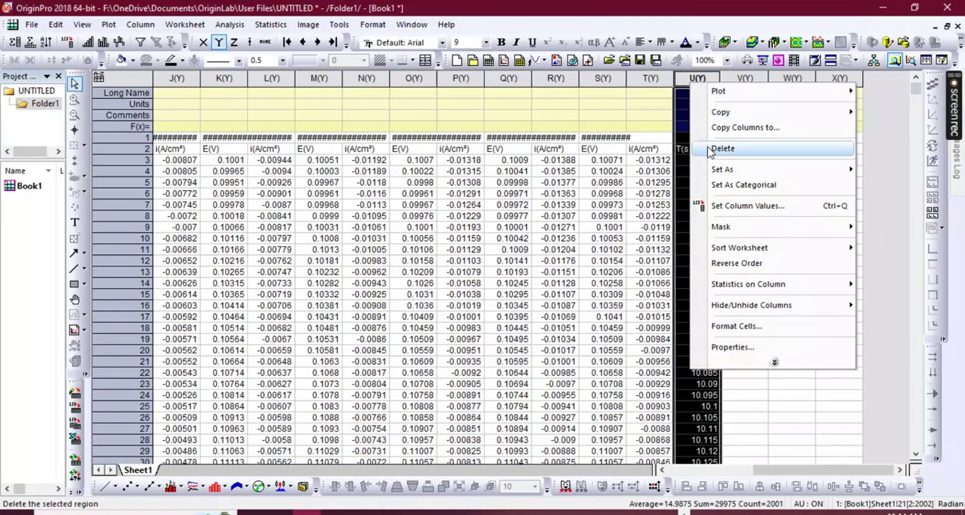
pyautogui.click(718, 149)
# Copy all ABMOGO 110.txt data into the worksheet from column U, row 1, and delete its T(s) column
pyautogui.click(496, 512)
pyautogui.click(495, 472)
pyautogui.hotkey('ctrl', 'a')
pyautogui.hotkey('ctrl', 'c')
pyautogui.click(377, 388)
pyautogui.click(738, 139)
pyautogui.hotkey('ctrl', 'v')
pyautogui.click(840, 79)
pyautogui.rightClick(841, 80)
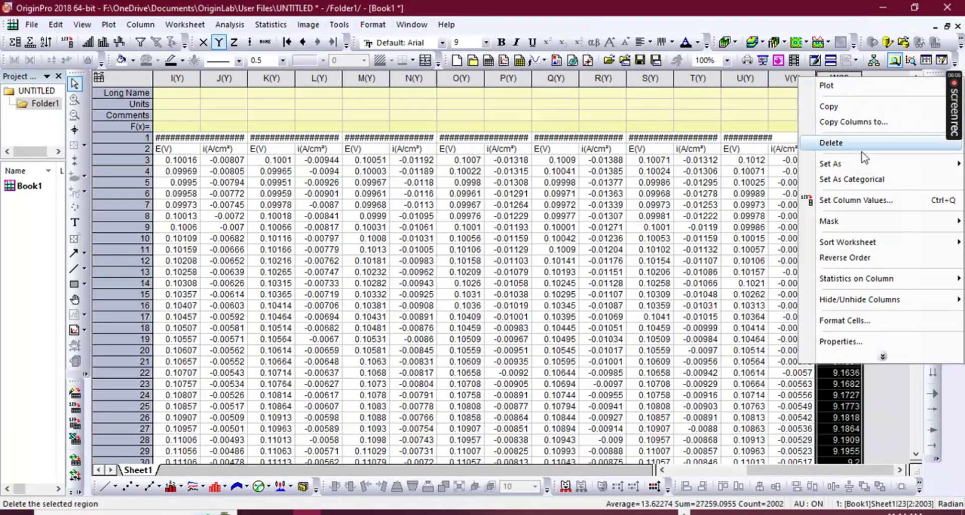
pyautogui.click(850, 146)
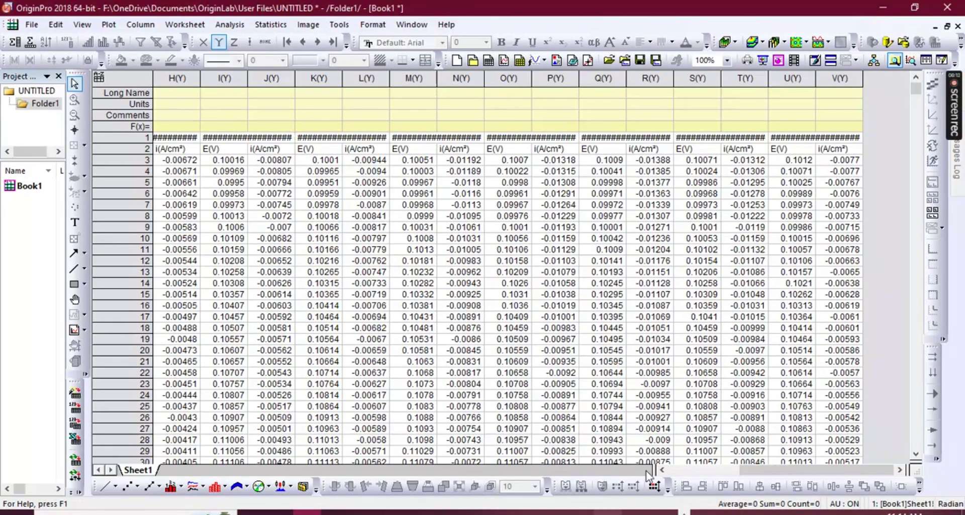
# Delete row 1, which holds the encoded file header text, from the whole worksheet
pyautogui.moveTo(746, 469); pyautogui.dragTo(673, 472)
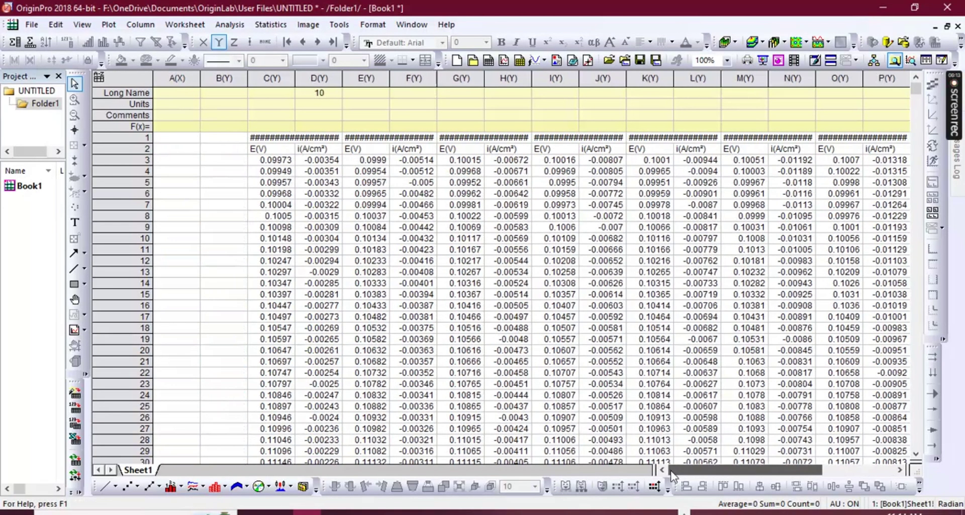
pyautogui.click(123, 141)
pyautogui.rightClick(125, 132)
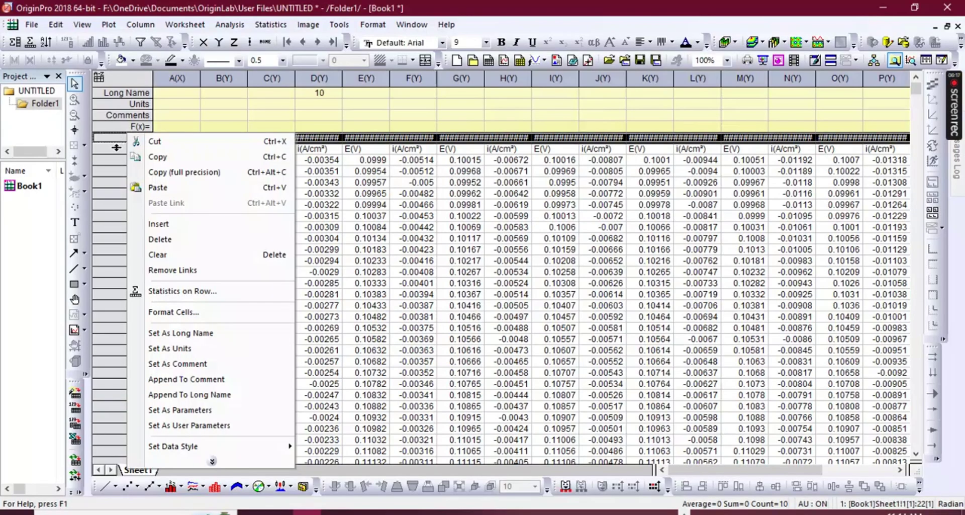
pyautogui.click(161, 239)
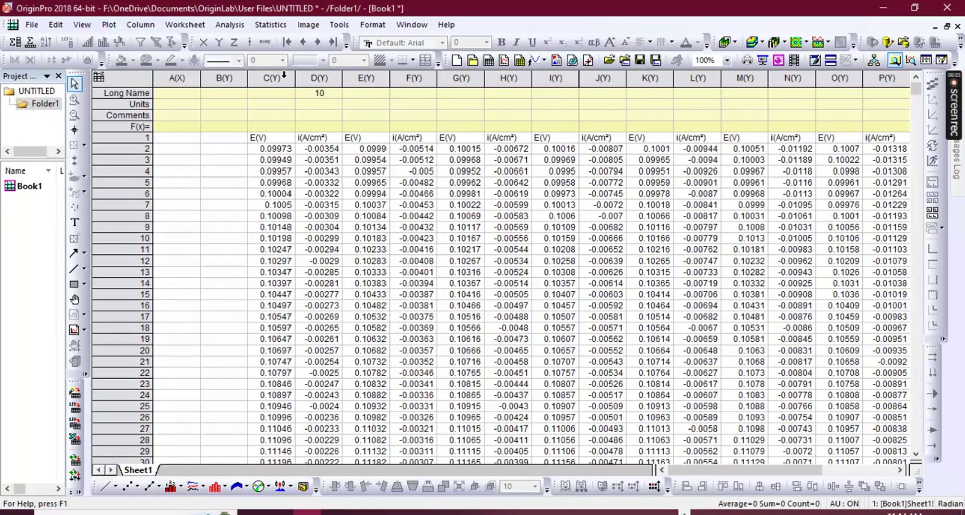
# Set the E(V) column C as an X column
pyautogui.click(283, 76)
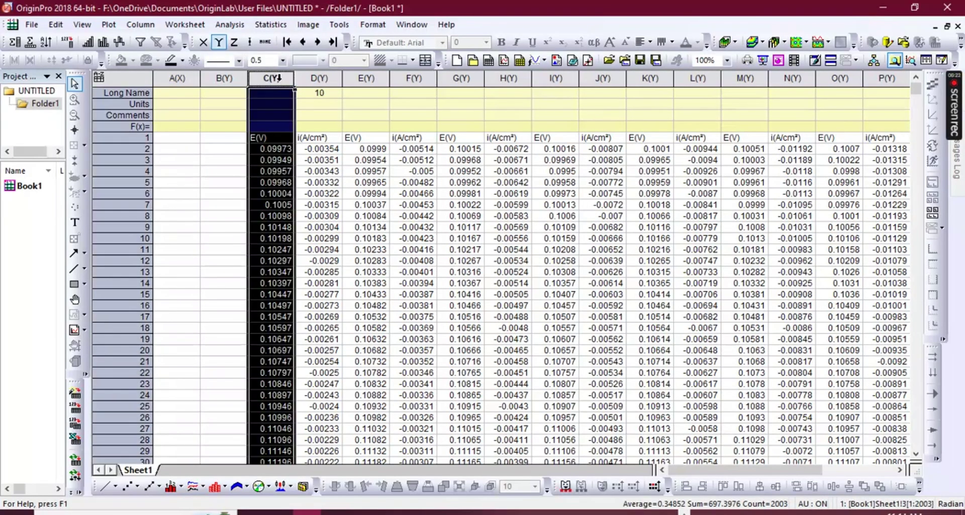
pyautogui.click(203, 42)
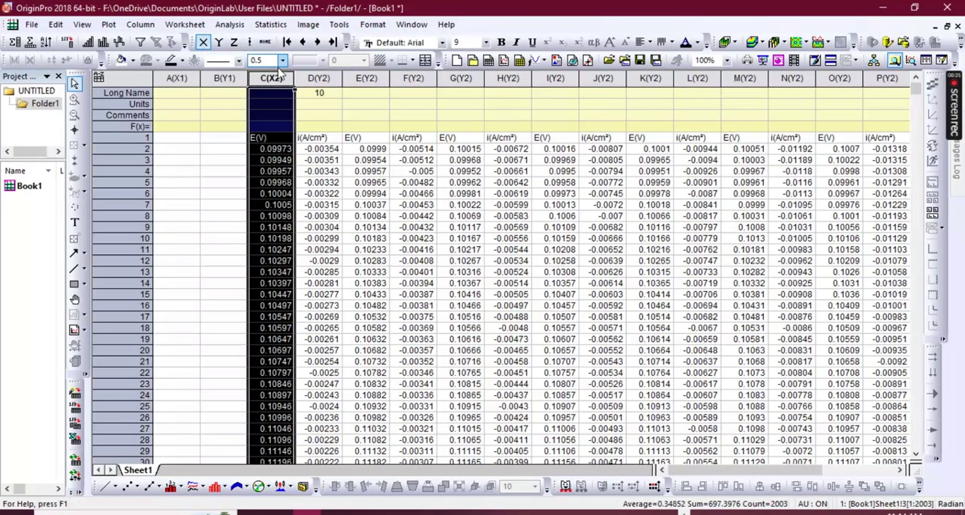
# Set the E(V) columns E, G, I, K, M, O, Q, S and U as X columns
pyautogui.click(320, 79)
pyautogui.click(359, 76)
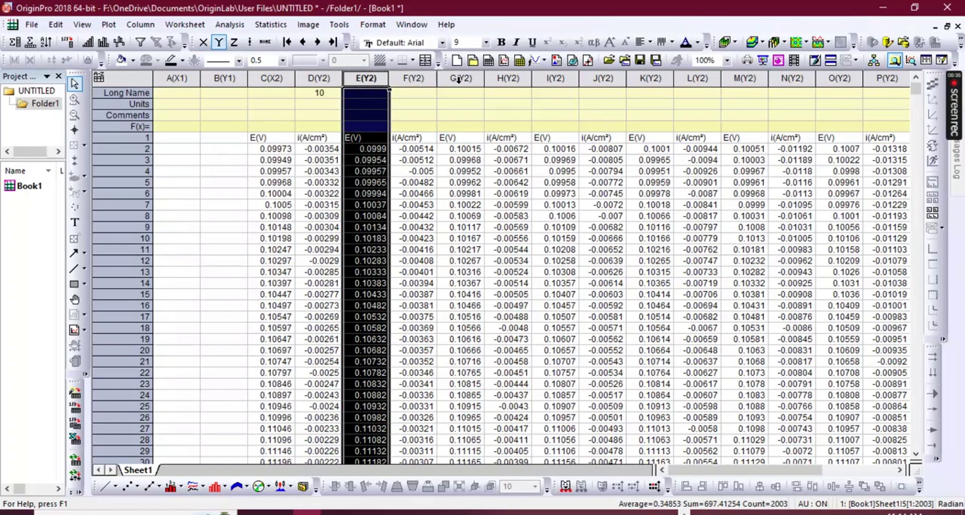
pyautogui.keyDown('ctrl'); pyautogui.click(460, 79); pyautogui.keyUp('ctrl')
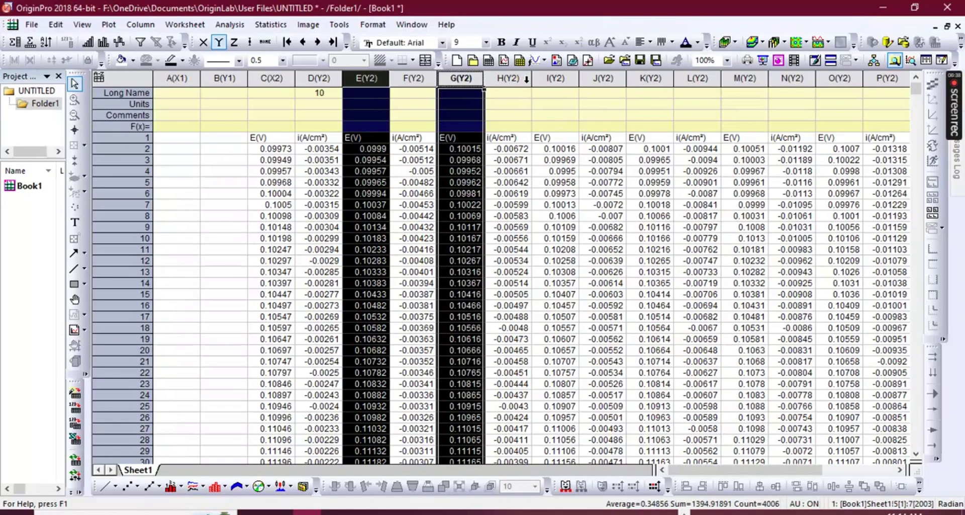
pyautogui.keyDown('ctrl'); pyautogui.click(554, 78); pyautogui.keyUp('ctrl')
pyautogui.keyDown('ctrl'); pyautogui.click(650, 78); pyautogui.keyUp('ctrl')
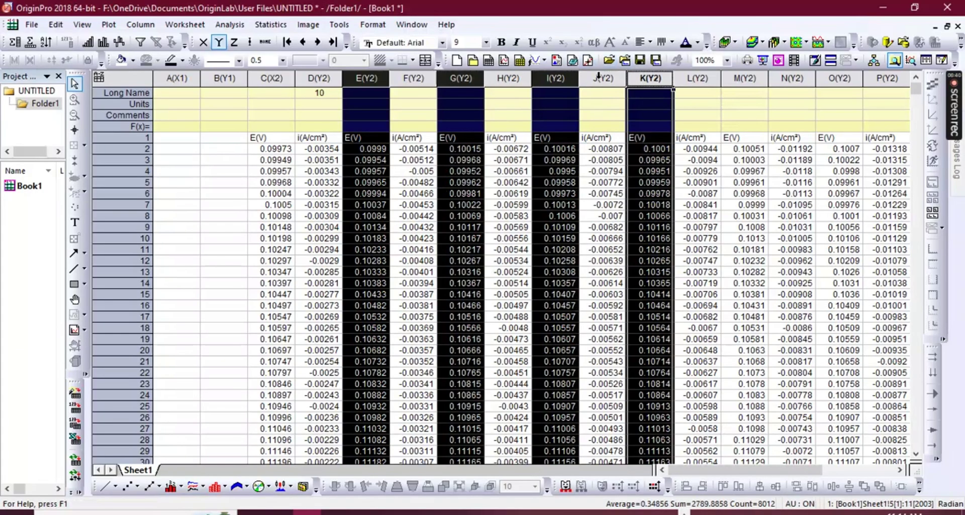
pyautogui.keyDown('ctrl'); pyautogui.click(744, 78); pyautogui.keyUp('ctrl')
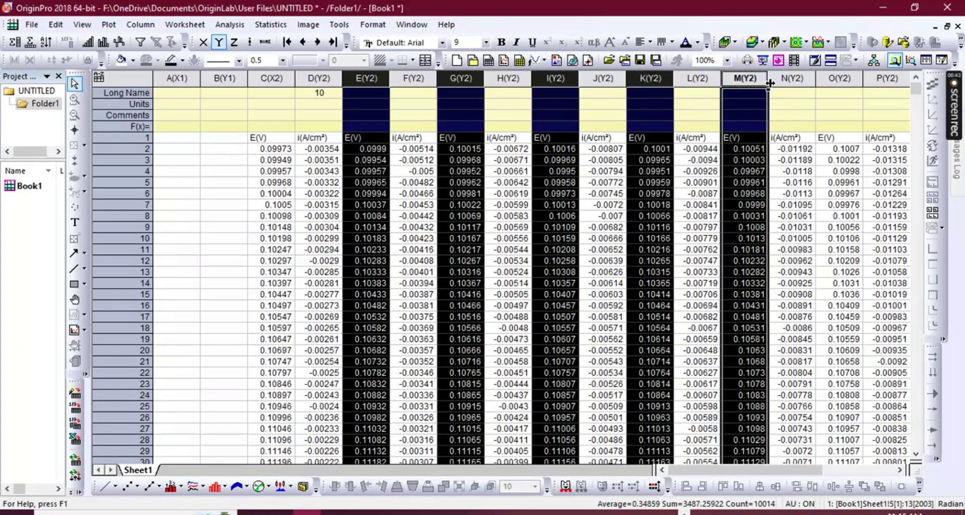
pyautogui.keyDown('ctrl'); pyautogui.click(838, 78); pyautogui.keyUp('ctrl')
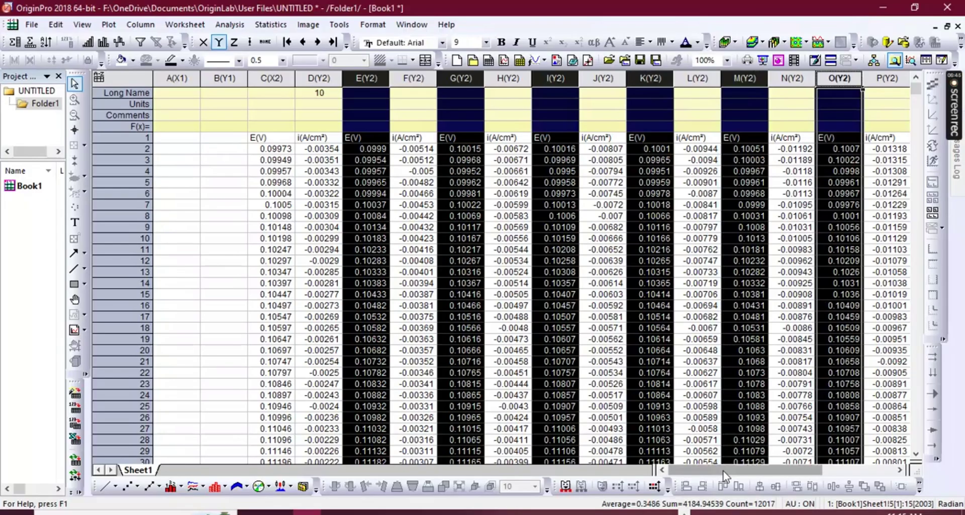
pyautogui.moveTo(723, 471); pyautogui.dragTo(799, 471)
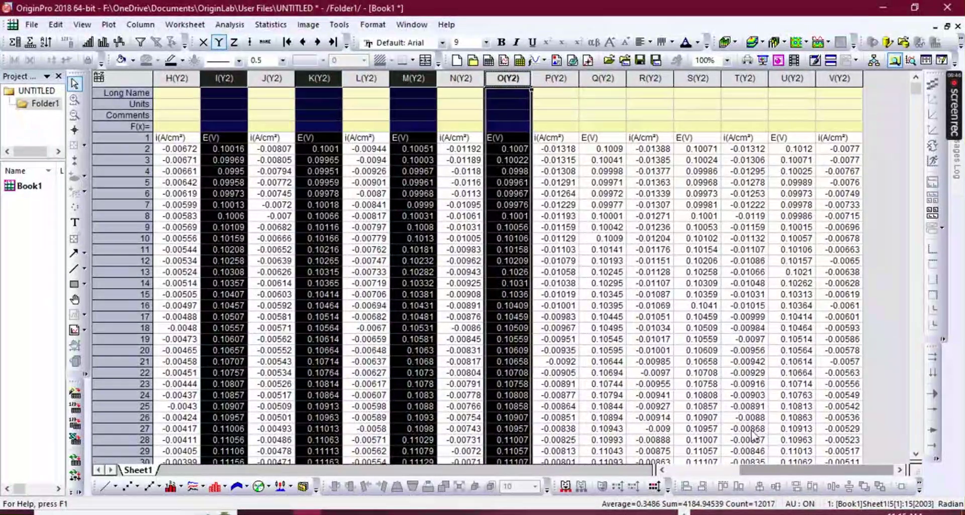
pyautogui.keyDown('ctrl'); pyautogui.click(615, 80); pyautogui.keyUp('ctrl')
pyautogui.keyDown('ctrl'); pyautogui.click(705, 78); pyautogui.keyUp('ctrl')
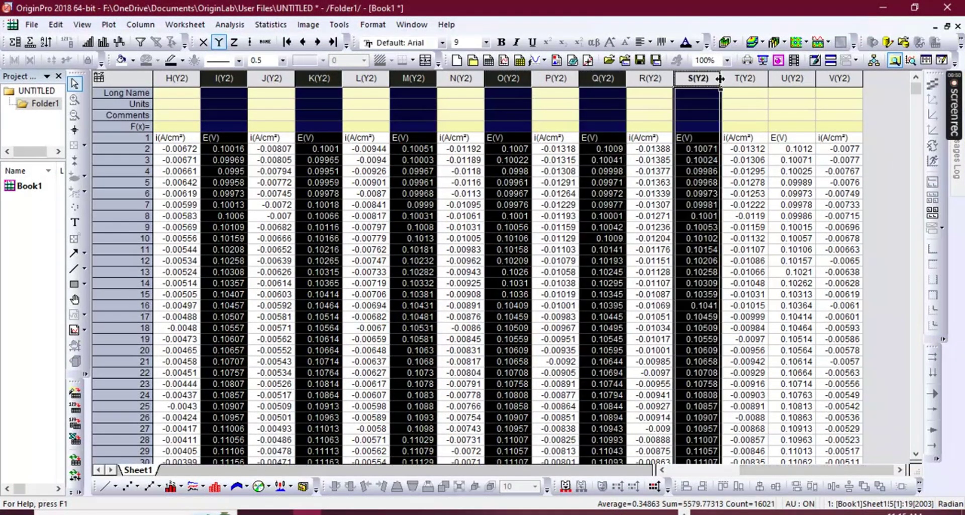
pyautogui.keyDown('ctrl'); pyautogui.click(785, 78); pyautogui.keyUp('ctrl')
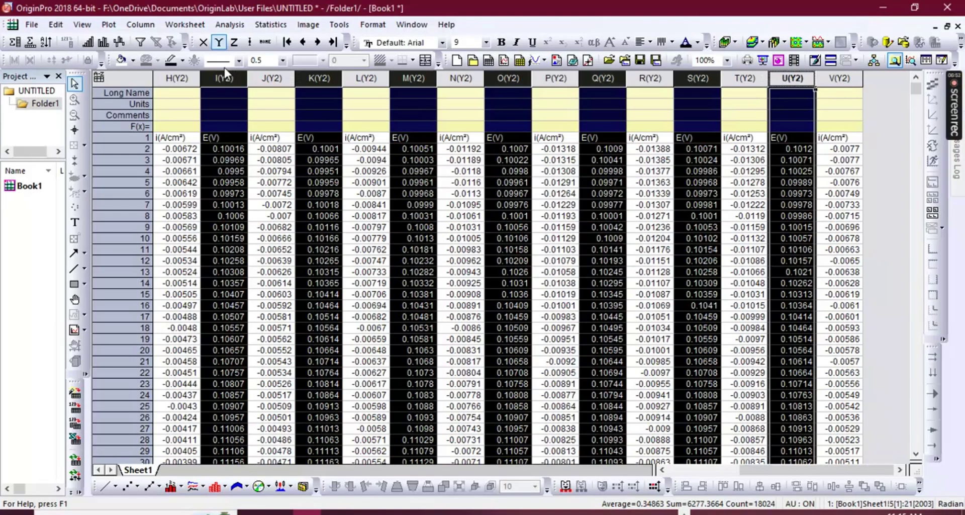
pyautogui.click(203, 42)
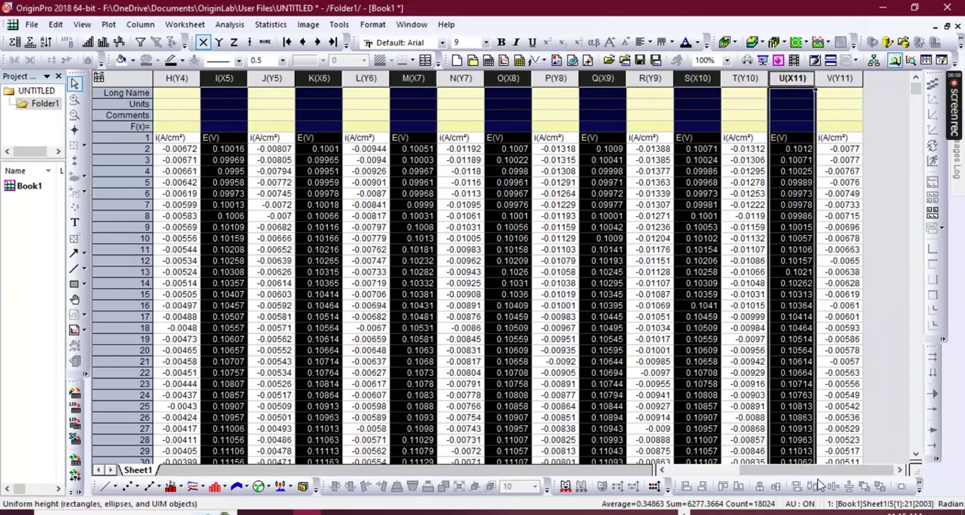
# Enter the long names 20, 30, 40, 50, 60 and 70 for the current columns F, H, J, L, N and P
pyautogui.moveTo(819, 471); pyautogui.dragTo(724, 465)
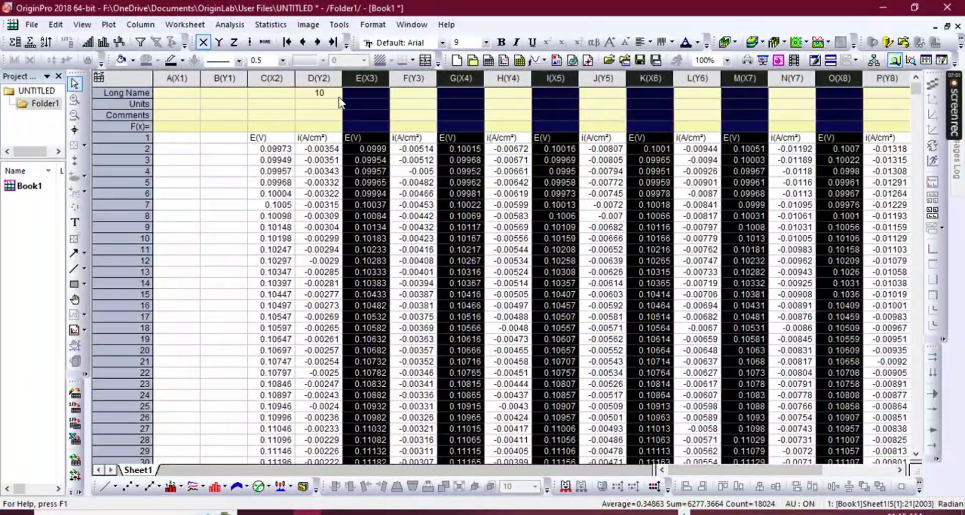
pyautogui.click(408, 94)
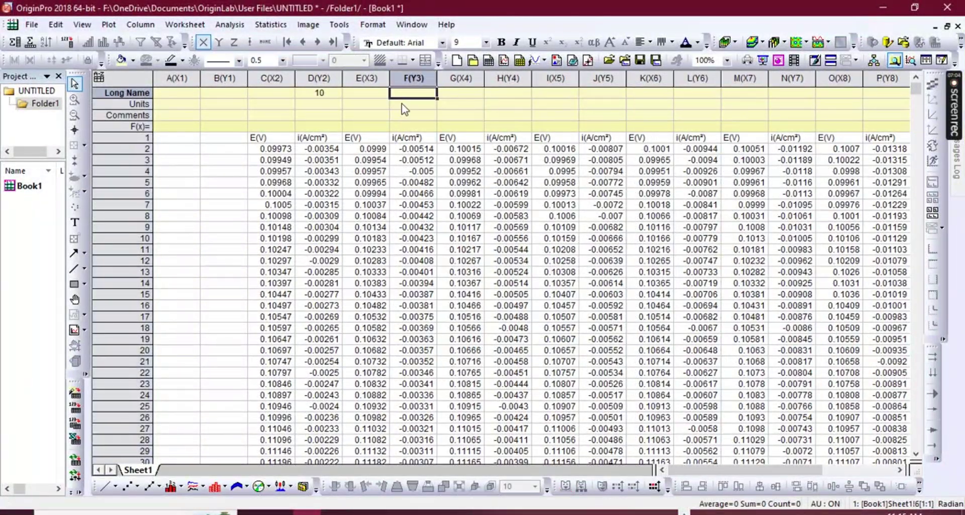
pyautogui.write('20')
pyautogui.press('Tab')
pyautogui.press('Tab')
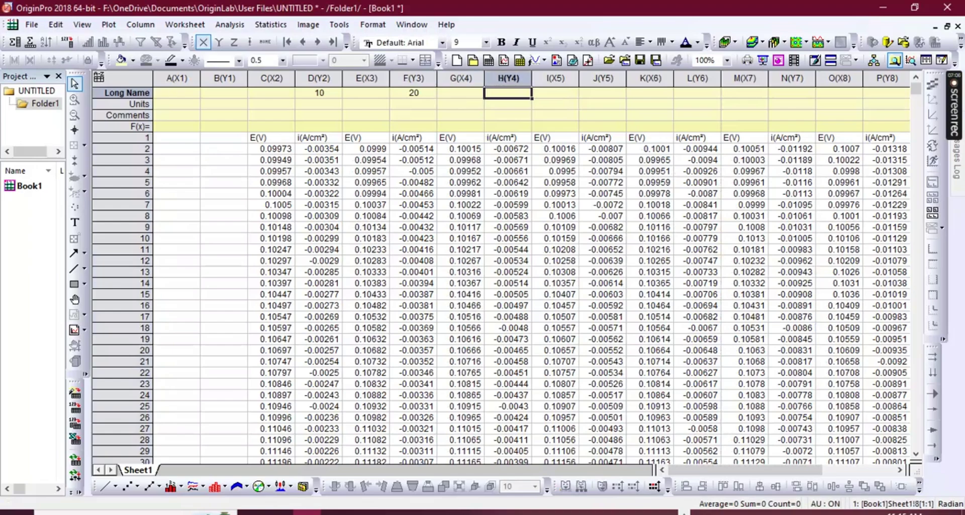
pyautogui.write('30')
pyautogui.press('Tab')
pyautogui.press('Tab')
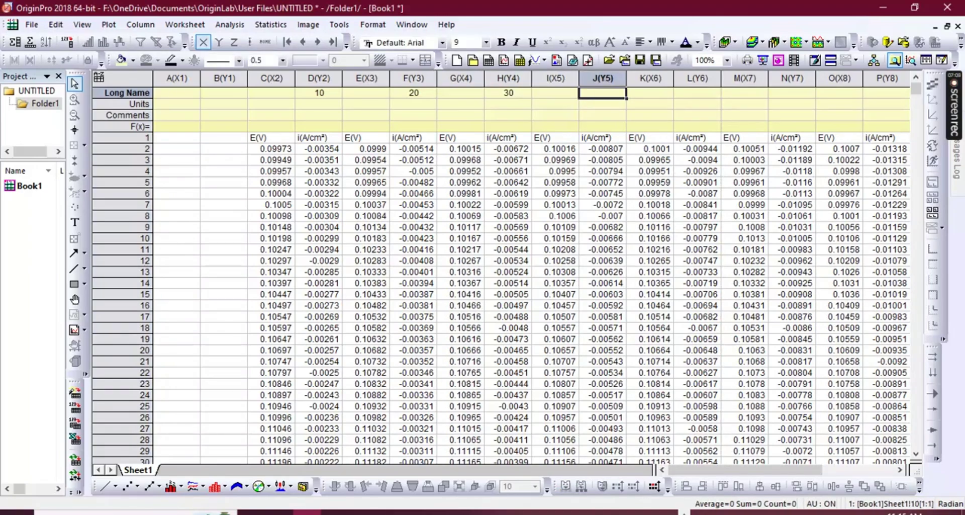
pyautogui.write('40')
pyautogui.press('Tab')
pyautogui.press('Tab')
pyautogui.write('50')
pyautogui.press('Tab')
pyautogui.press('Tab')
pyautogui.write('60')
pyautogui.press('Tab')
pyautogui.press('Tab')
pyautogui.write('70')
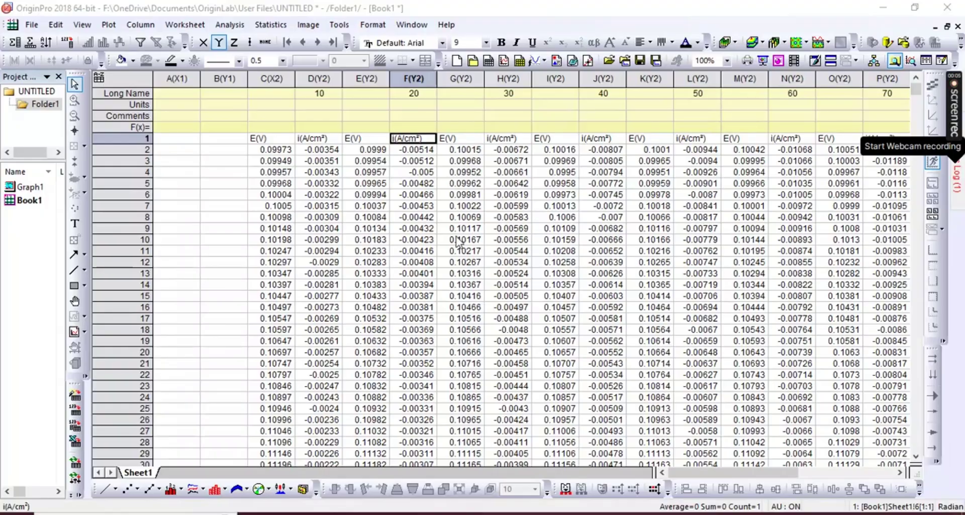
# Select the data columns C through X and dismiss the hint about adding data to a graph
pyautogui.moveTo(784, 472); pyautogui.dragTo(859, 475)
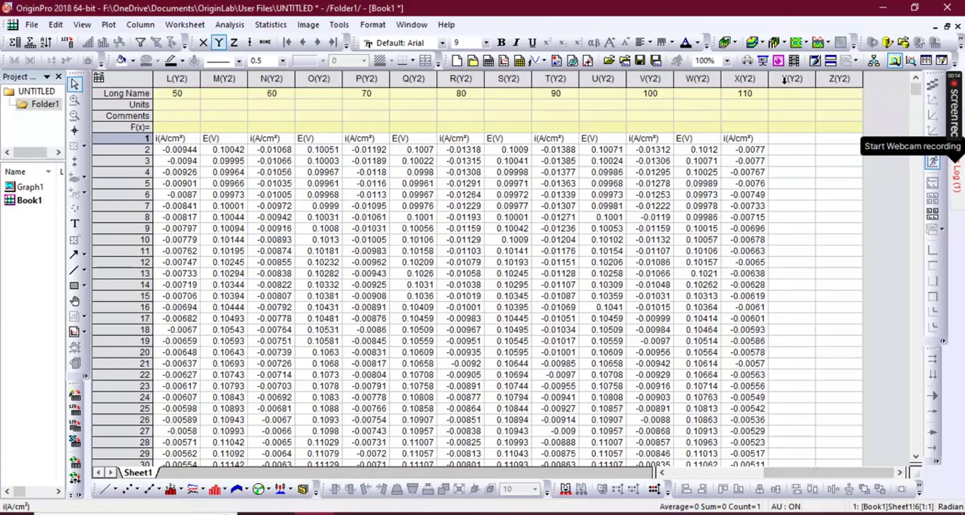
pyautogui.click(752, 84)
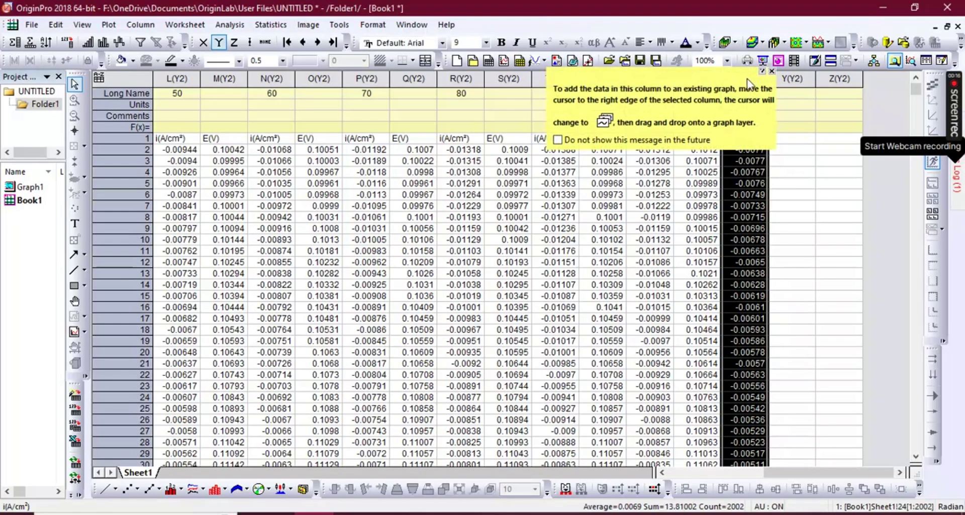
pyautogui.click(772, 73)
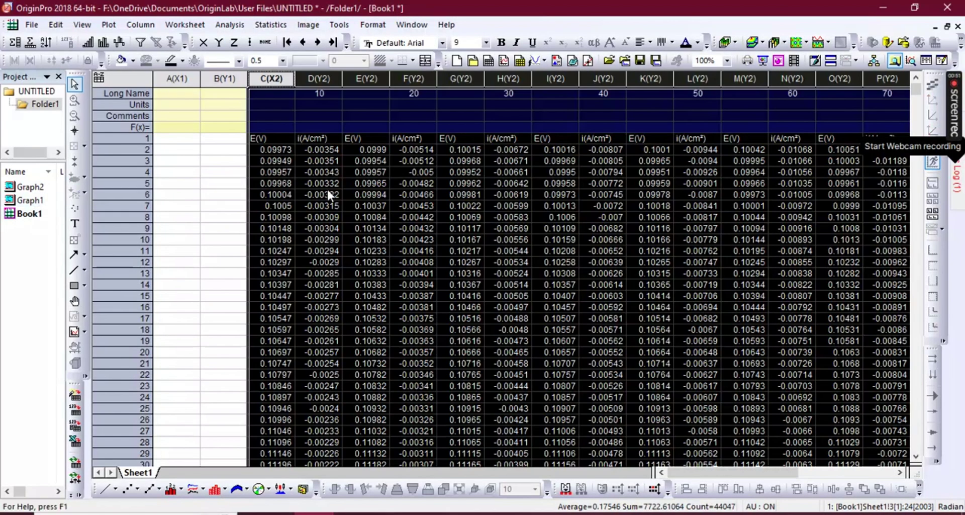
# Set the E(V) columns E, G, I, K, M, O, Q, S, U and W as X columns
pyautogui.moveTo(326, 192); pyautogui.dragTo(323, 182)
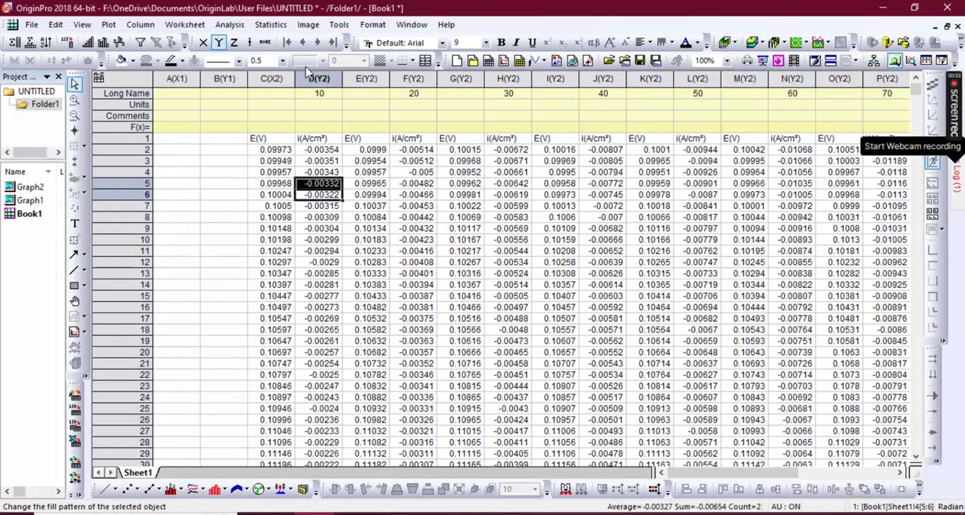
pyautogui.click(367, 78)
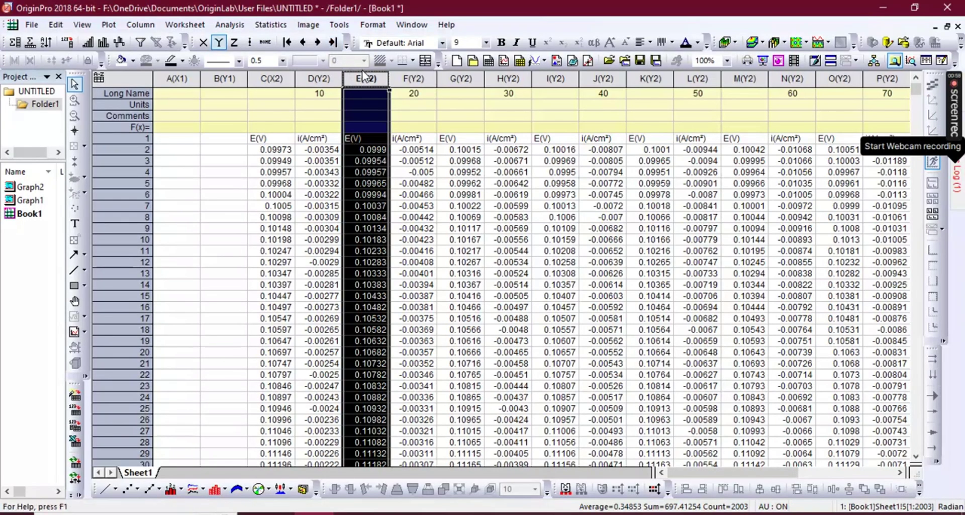
pyautogui.keyDown('ctrl'); pyautogui.click(462, 79); pyautogui.keyUp('ctrl')
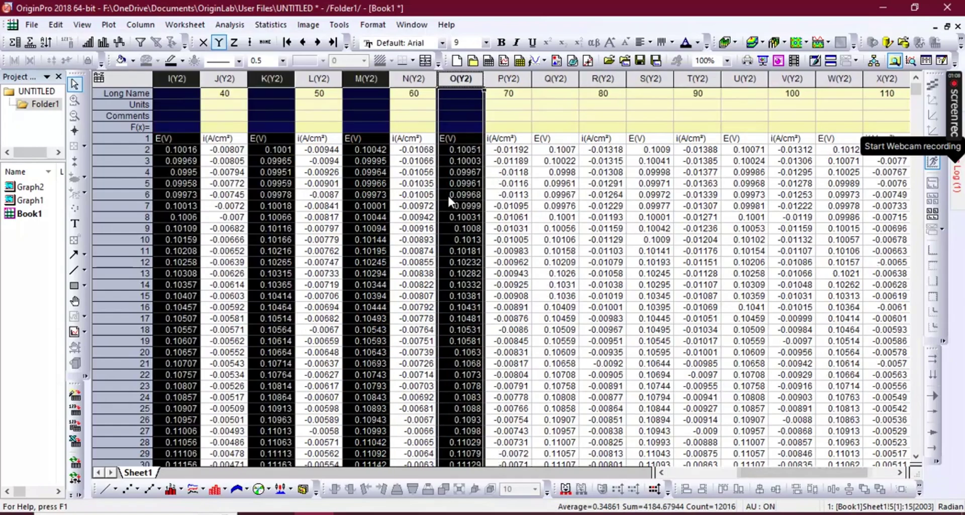
pyautogui.keyDown('ctrl'); pyautogui.click(555, 79); pyautogui.keyUp('ctrl')
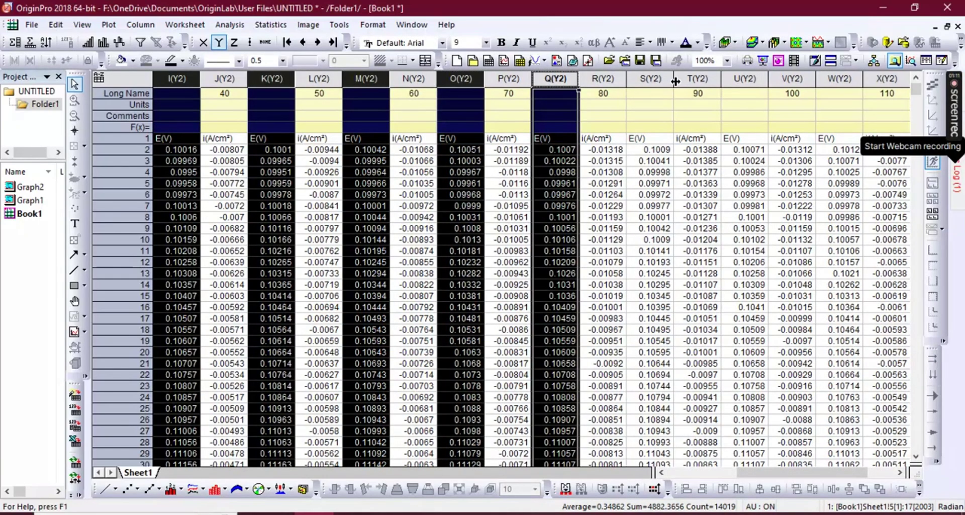
pyautogui.keyDown('ctrl'); pyautogui.click(657, 78); pyautogui.keyUp('ctrl')
pyautogui.keyDown('ctrl'); pyautogui.click(748, 78); pyautogui.keyUp('ctrl')
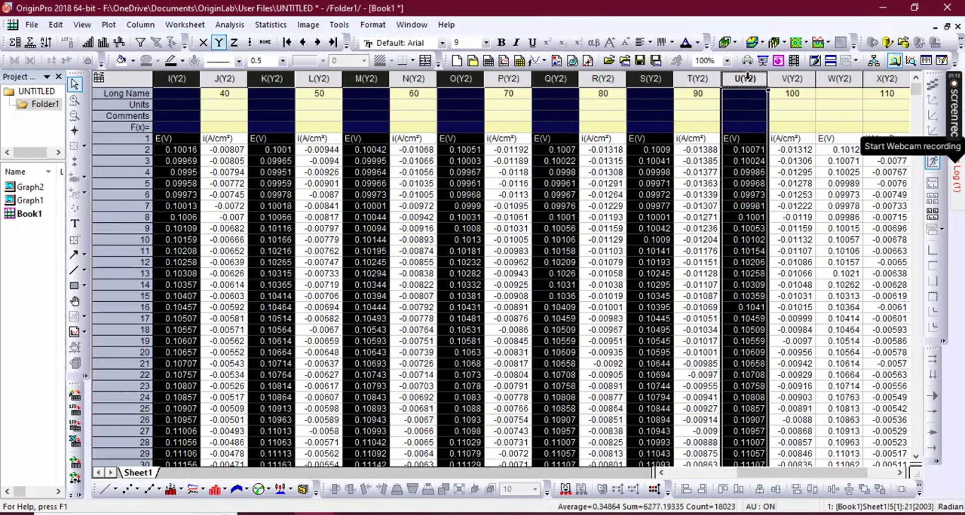
pyautogui.keyDown('ctrl'); pyautogui.click(837, 78); pyautogui.keyUp('ctrl')
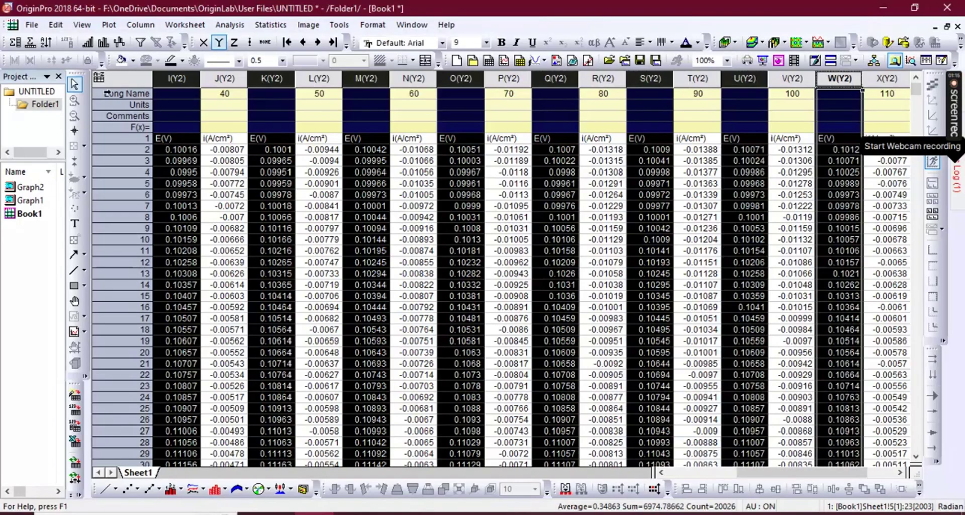
pyautogui.click(203, 42)
# Plot all data columns from C through X together as a 2D line graph
pyautogui.click(886, 79)
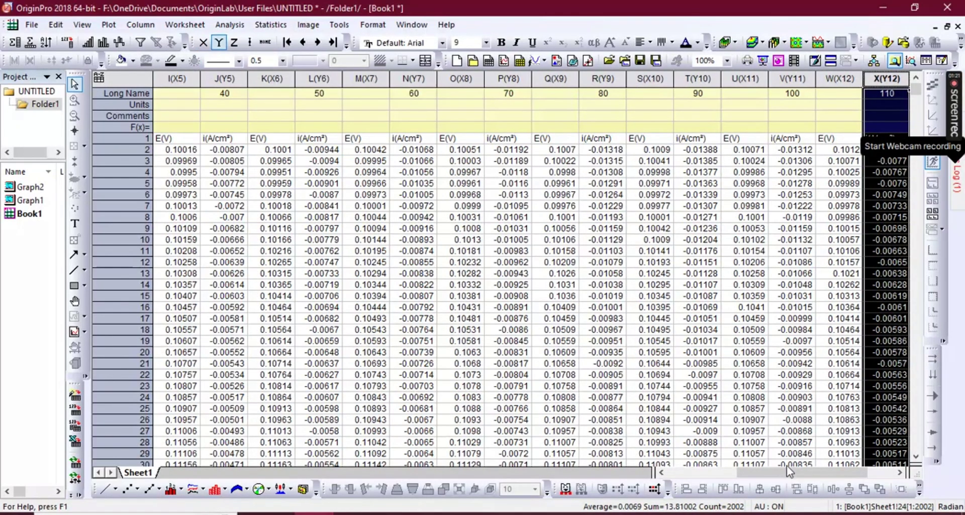
pyautogui.moveTo(787, 463); pyautogui.dragTo(700, 469)
pyautogui.moveTo(825, 121); pyautogui.dragTo(728, 121)
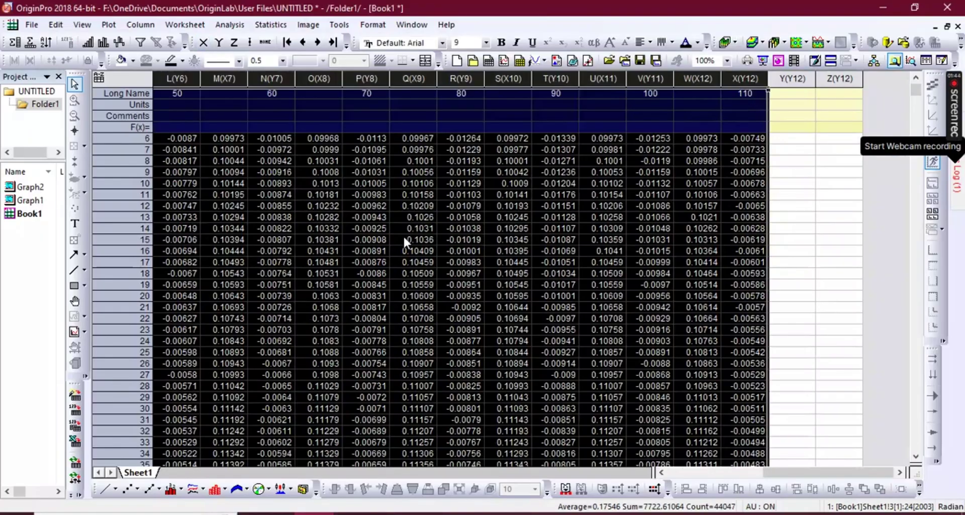
pyautogui.click(136, 24)
pyautogui.click(109, 26)
pyautogui.click(109, 25)
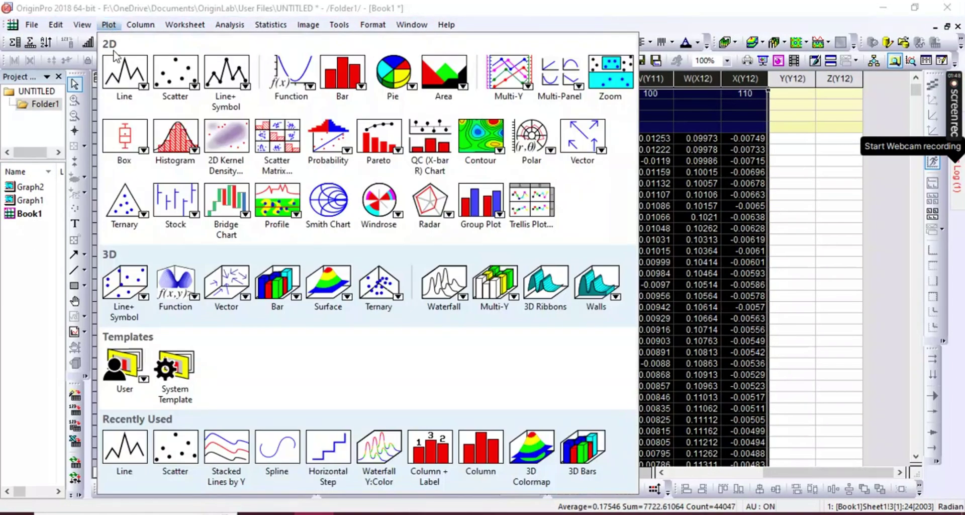
pyautogui.moveTo(130, 76)
pyautogui.click(157, 158)
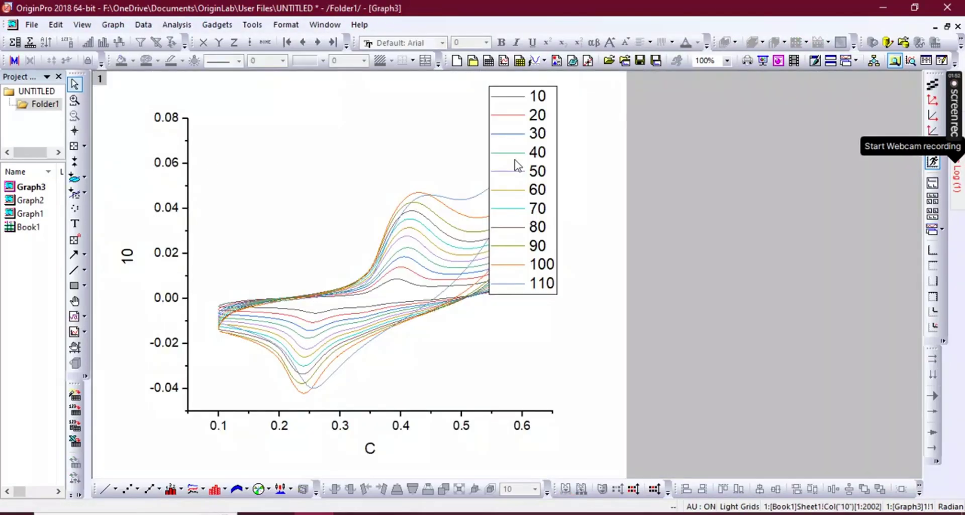
# Move the legend off the curves' high-potential end to the upper-left area of the graph
pyautogui.click(515, 160)
pyautogui.click(612, 140)
pyautogui.moveTo(553, 106); pyautogui.dragTo(263, 117)
pyautogui.click(623, 144)
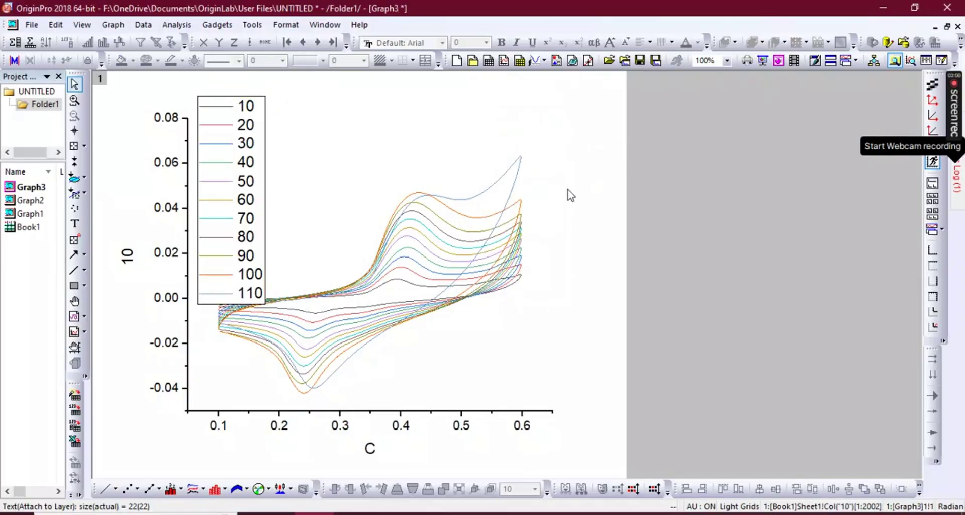
# Set the line width of the grouped voltammogram curves to 3 in the plot properties
pyautogui.doubleClick(450, 208)
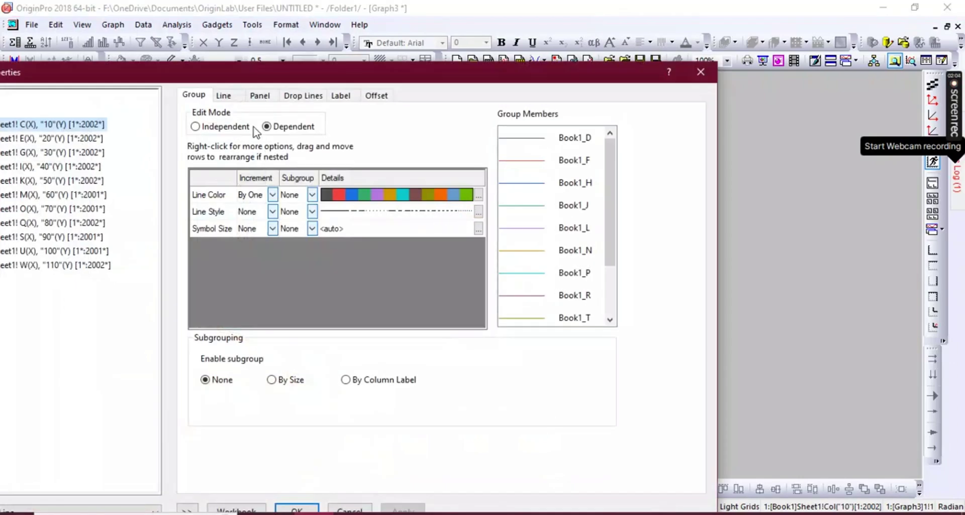
pyautogui.click(227, 97)
pyautogui.click(278, 169)
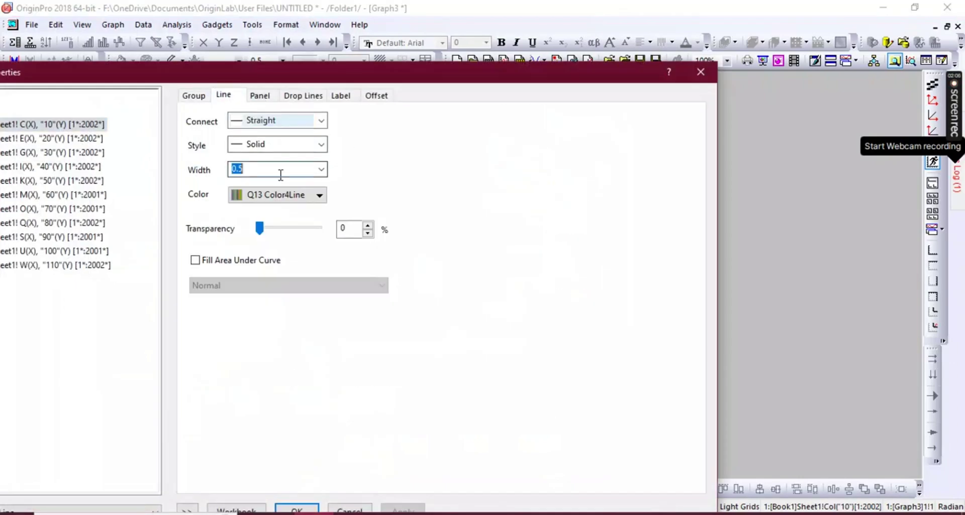
pyautogui.click(321, 170)
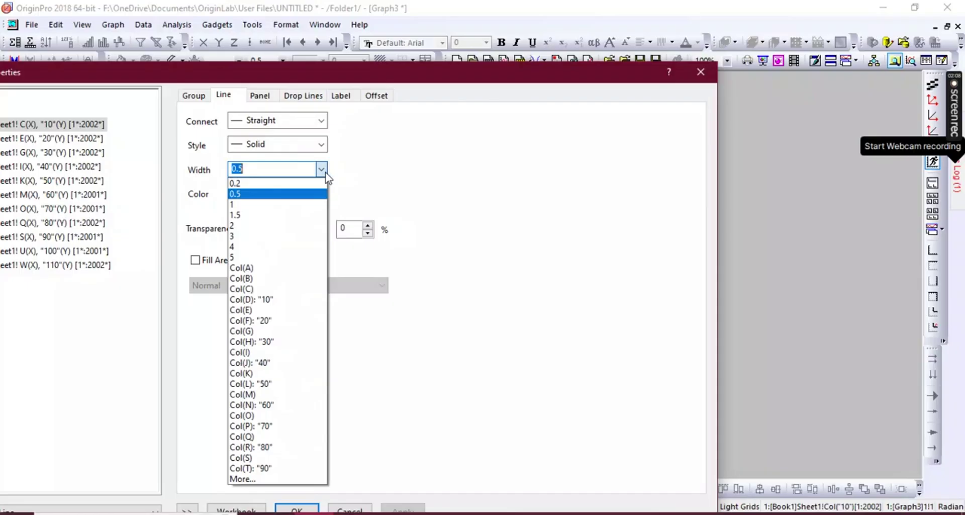
pyautogui.click(301, 237)
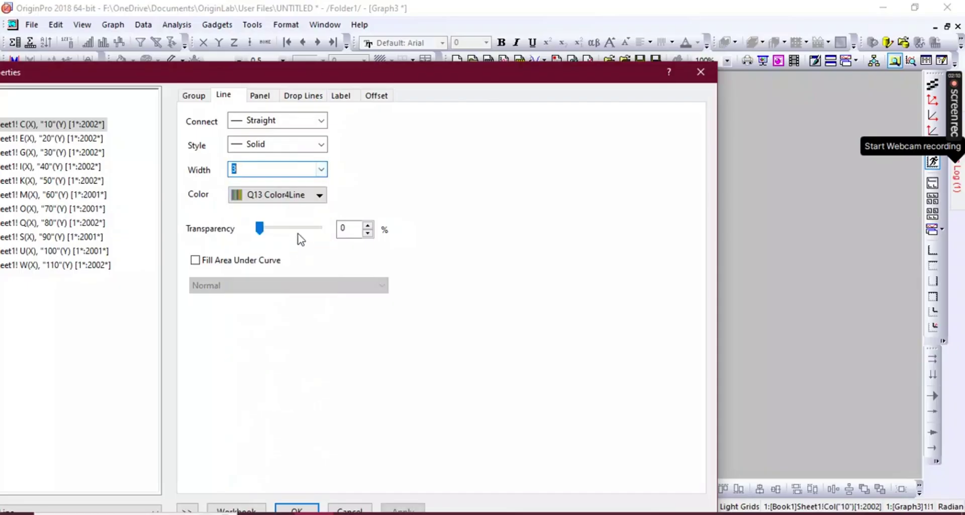
# Color the curves by plot with the Rainbow palette and apply the plot properties
pyautogui.click(319, 197)
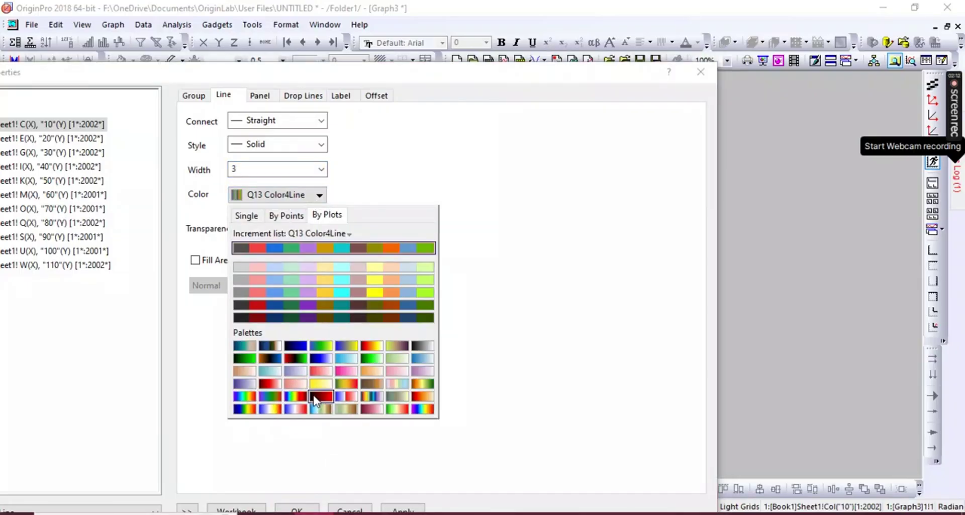
pyautogui.click(297, 397)
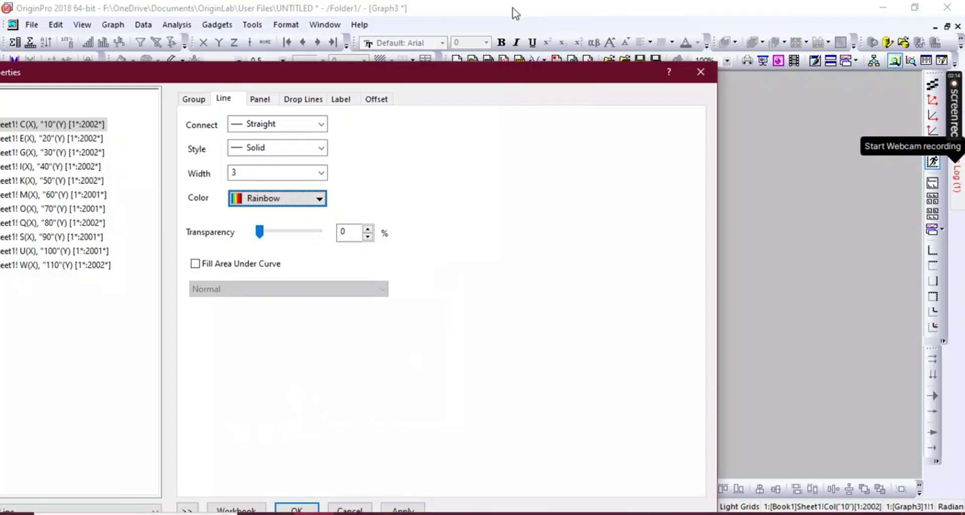
pyautogui.moveTo(455, 74); pyautogui.dragTo(699, 11)
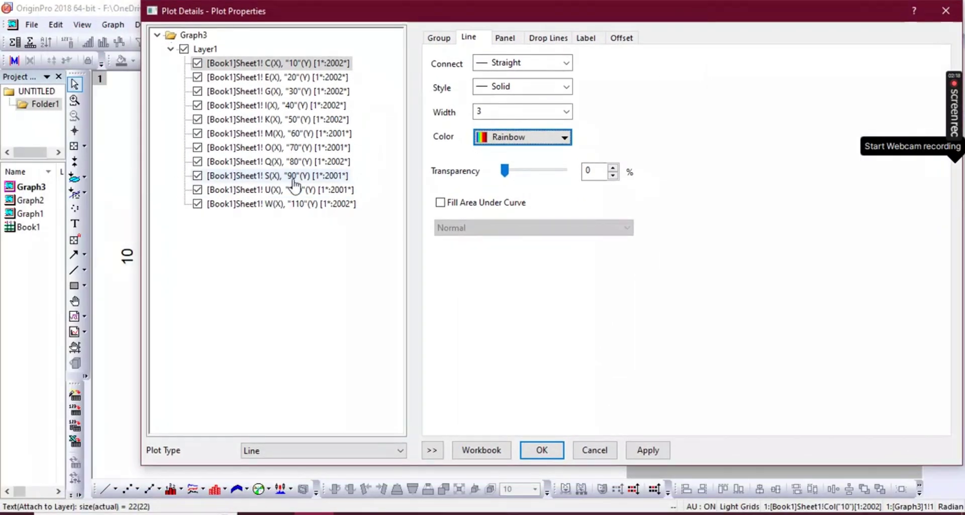
pyautogui.moveTo(141, 174); pyautogui.dragTo(628, 170)
pyautogui.click(879, 447)
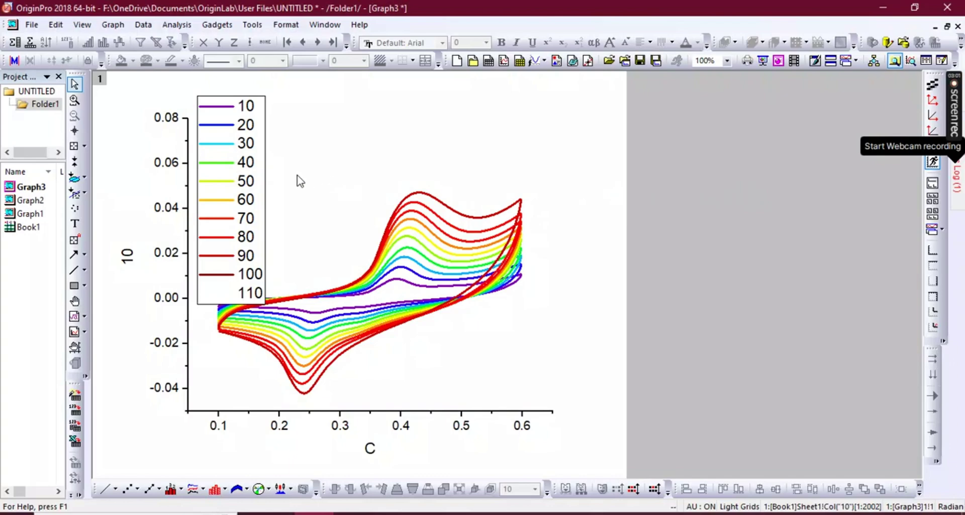
# Nudge the legend slightly within the upper-left area of the graph
pyautogui.moveTo(273, 167)
pyautogui.mouseDown()
pyautogui.moveTo(566, 239)
pyautogui.moveTo(590, 227)
pyautogui.moveTo(381, 186)
pyautogui.moveTo(310, 153)
pyautogui.moveTo(265, 164)
pyautogui.moveTo(276, 166)
pyautogui.mouseUp()
pyautogui.click(352, 166)
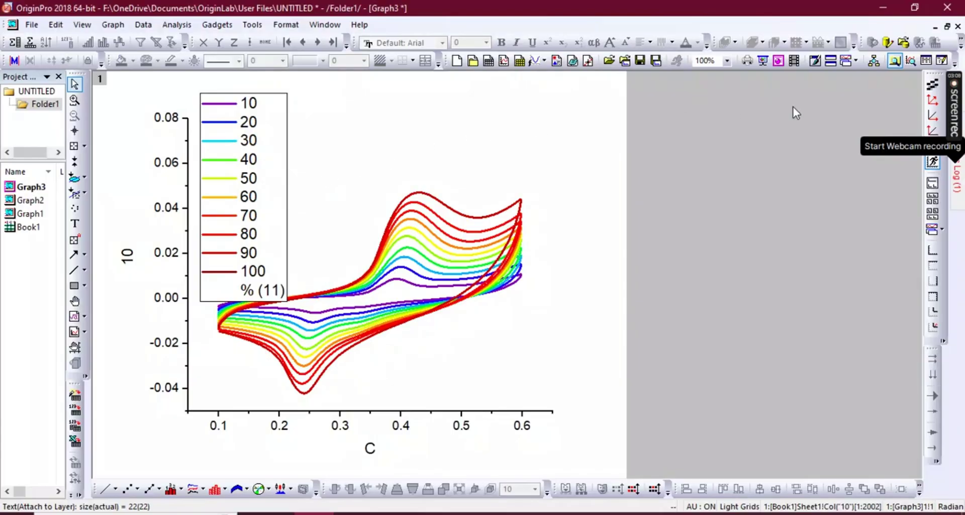
pyautogui.moveTo(954, 91)
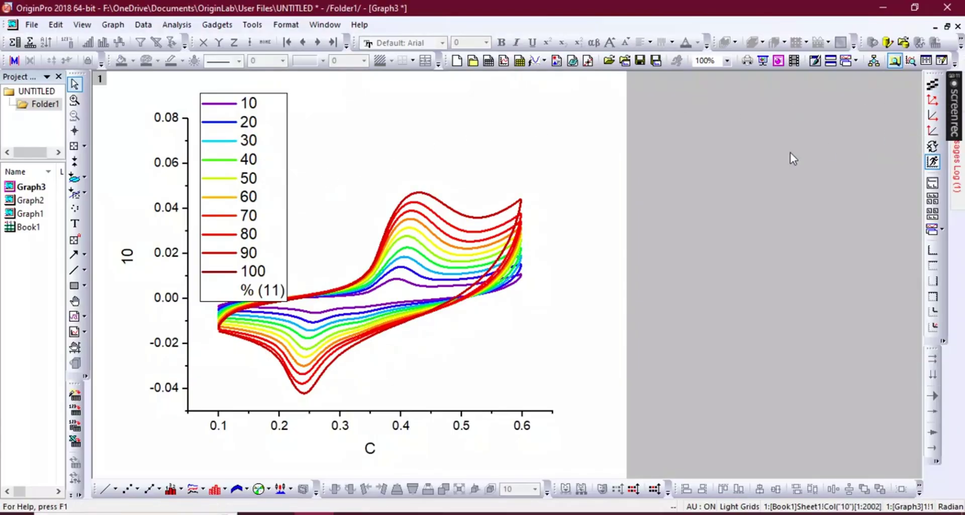